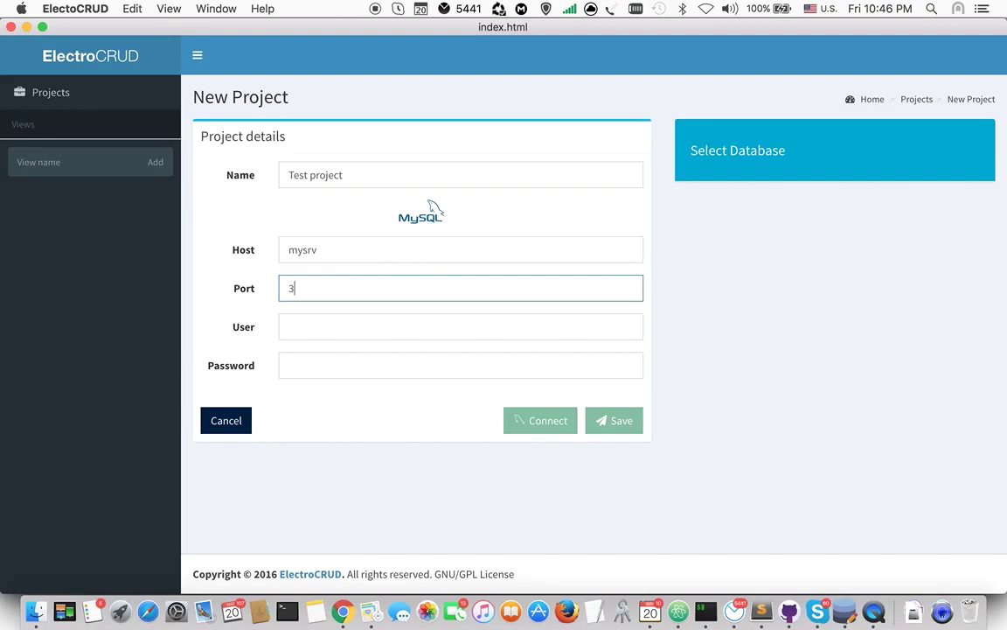
# Complete the MySQL connection details with port 3306, user root and the account password, and connect to the server.
pyautogui.press('Tab')
pyautogui.write('r')
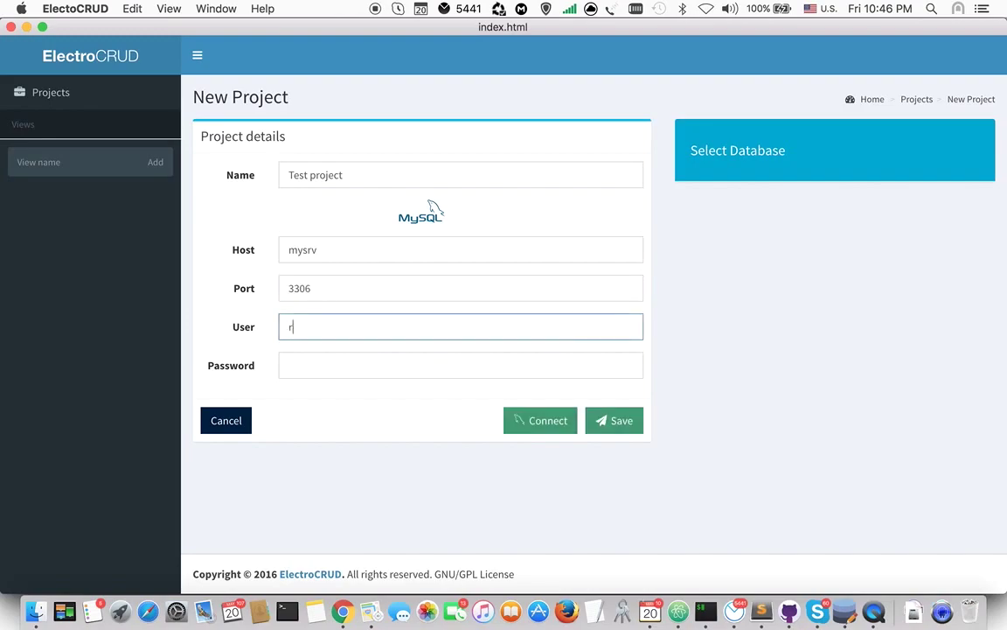
pyautogui.press('Tab')
pyautogui.press('super+v')
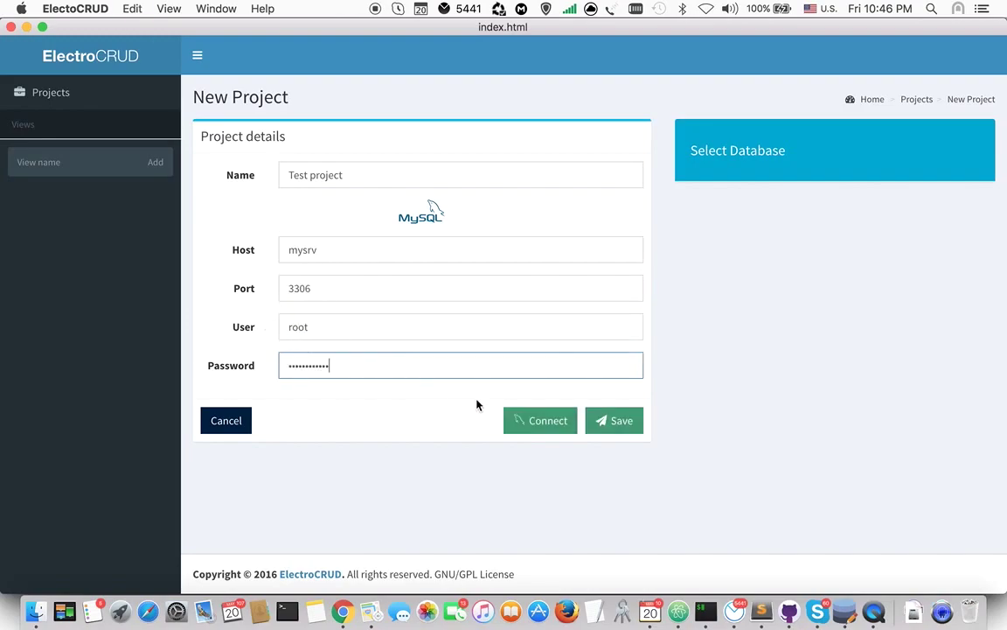
pyautogui.click(539, 424)
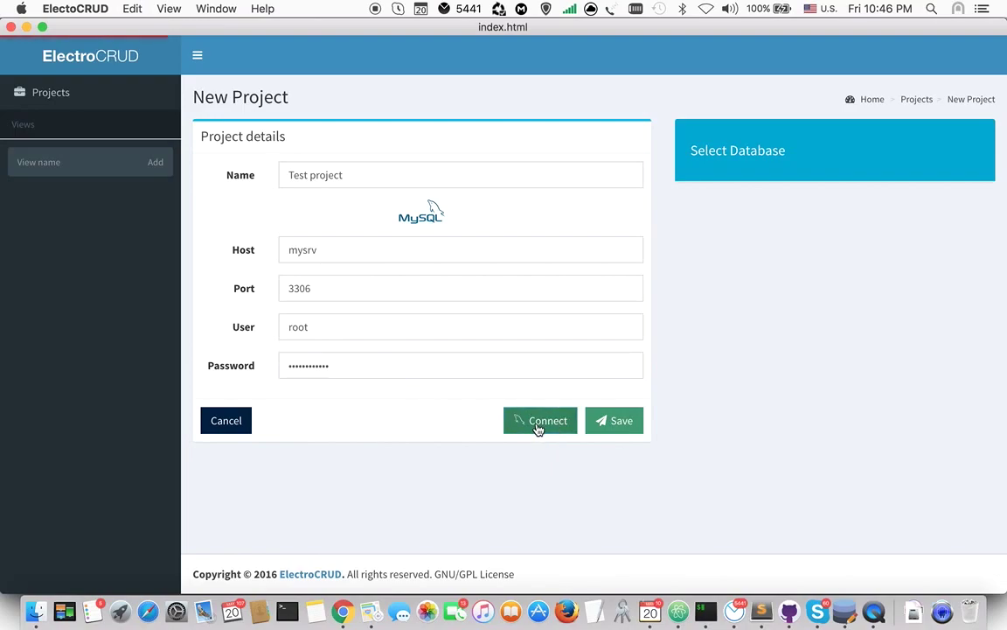
# Assign the database listed between facebookExtreme and inkdonkey to the project and acknowledge the save.
pyautogui.scroll(-1, 730, 259)
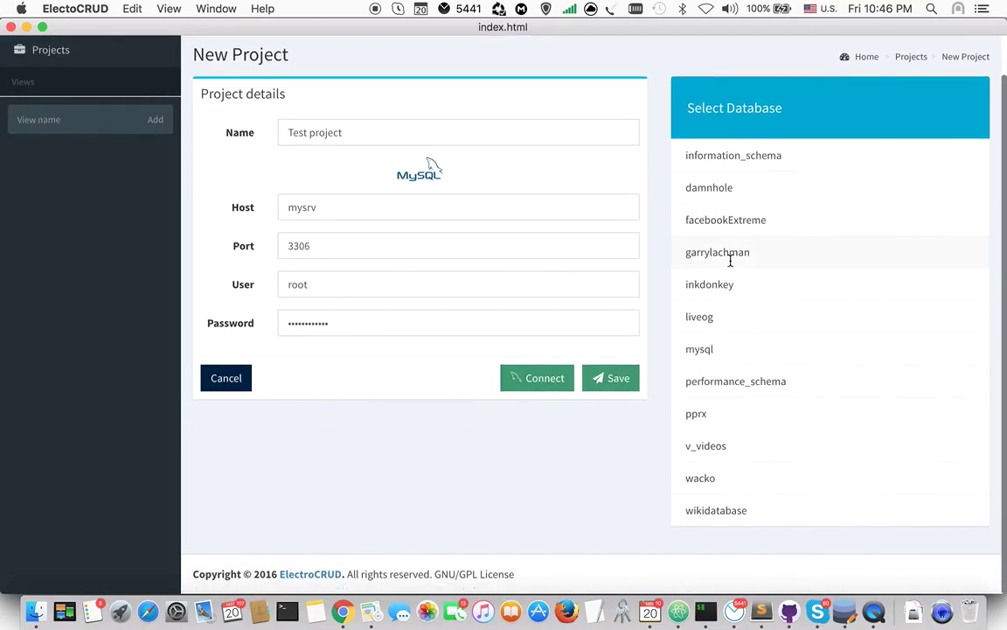
pyautogui.scroll(2, 743, 261)
pyautogui.click(744, 293)
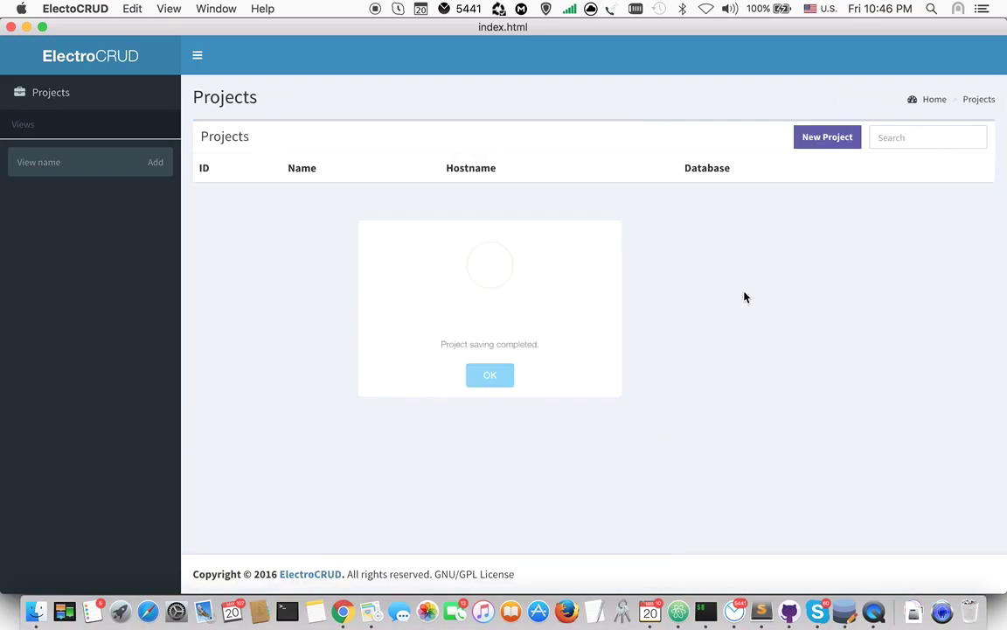
pyautogui.click(505, 412)
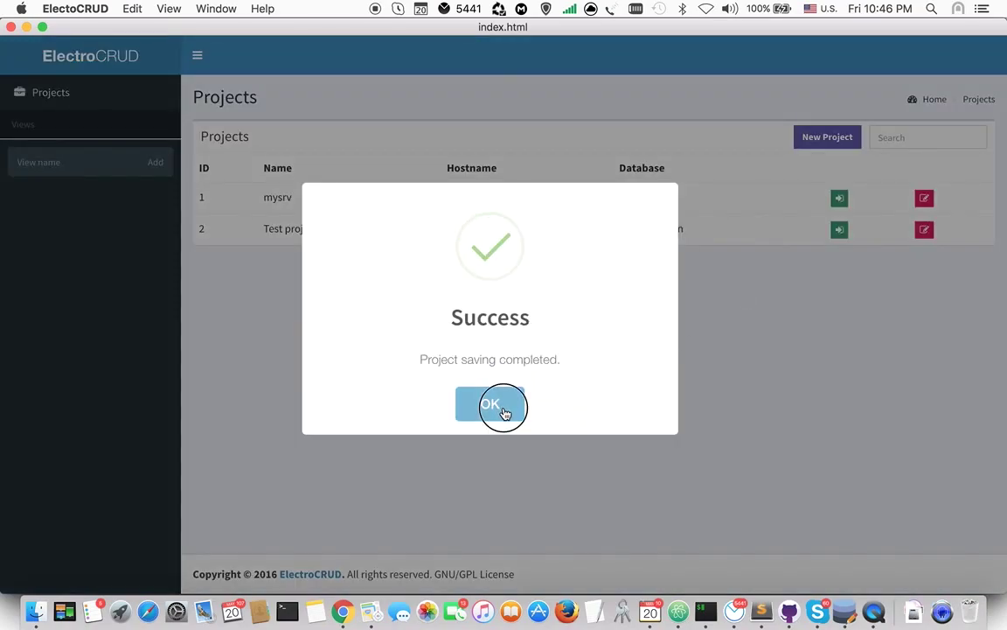
# Log in to Test project and add a view named Test view.
pyautogui.click(840, 232)
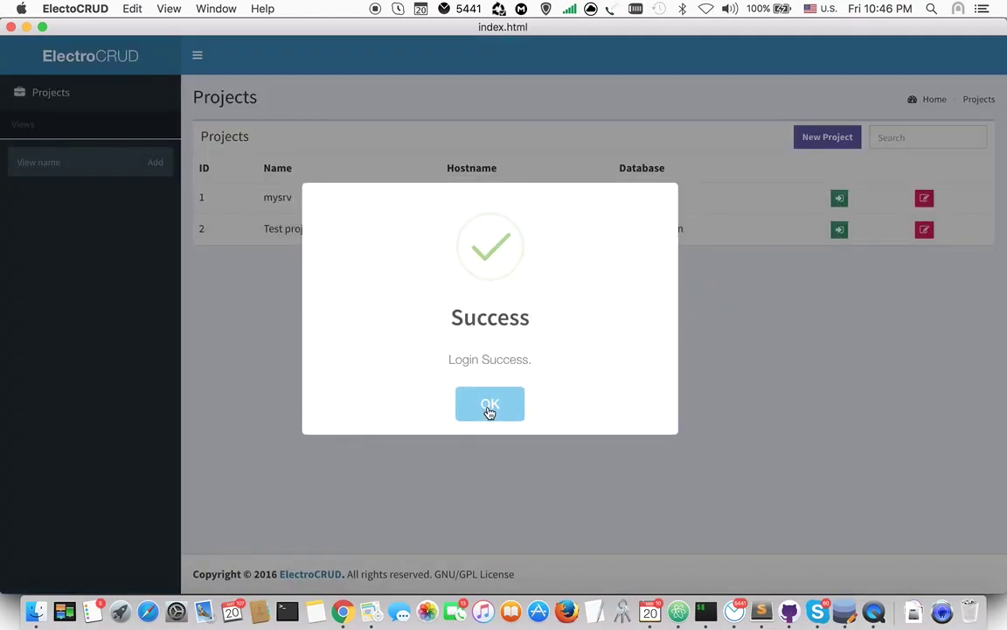
pyautogui.click(490, 412)
pyautogui.click(61, 159)
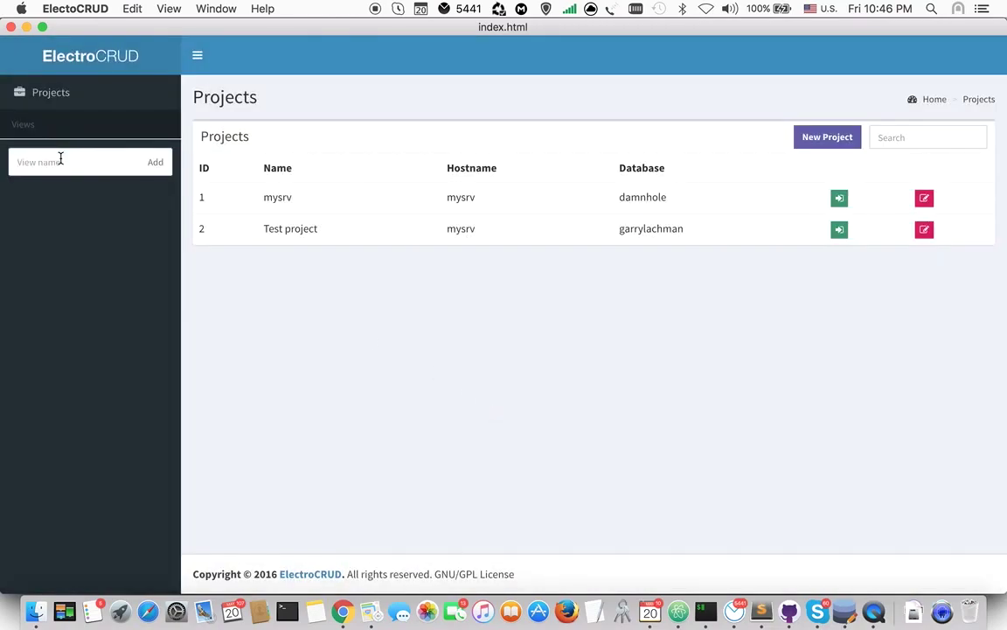
pyautogui.write('Test view')
pyautogui.click(158, 163)
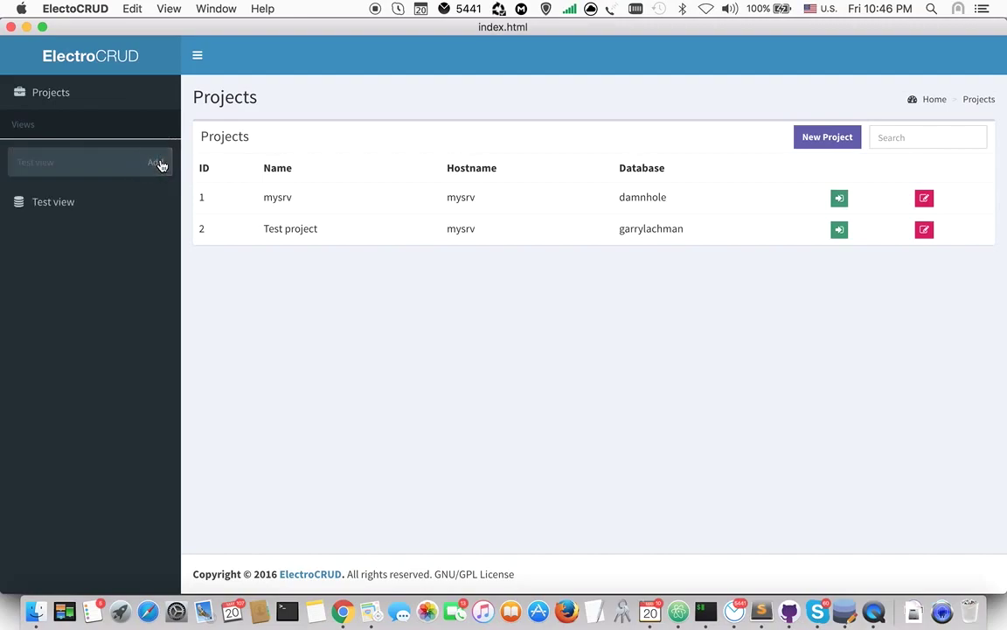
# Open the configuration of Test view and choose wp_comments as its data source.
pyautogui.click(69, 203)
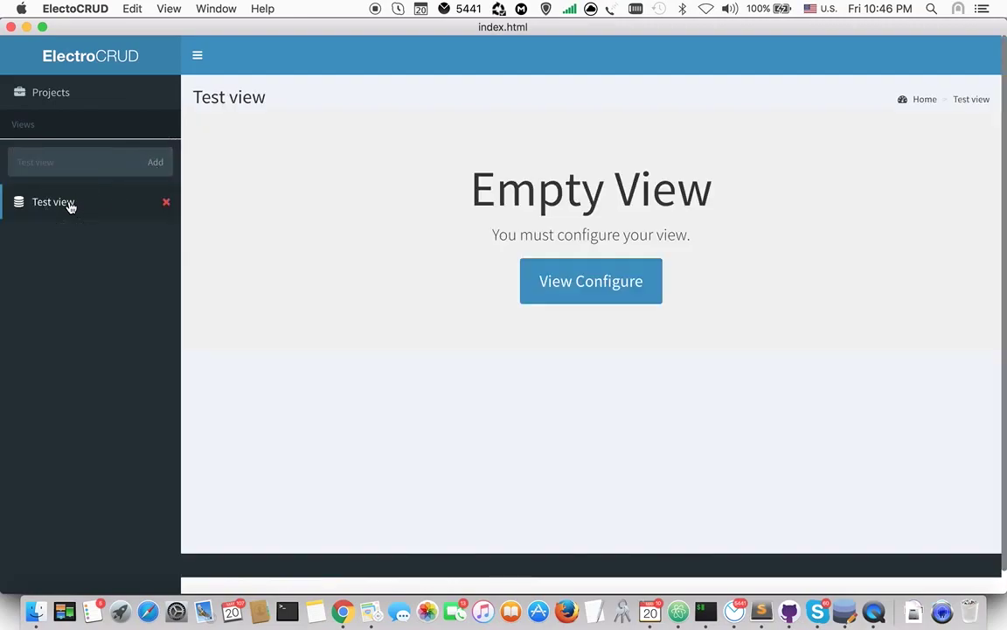
pyautogui.click(592, 287)
pyautogui.click(458, 173)
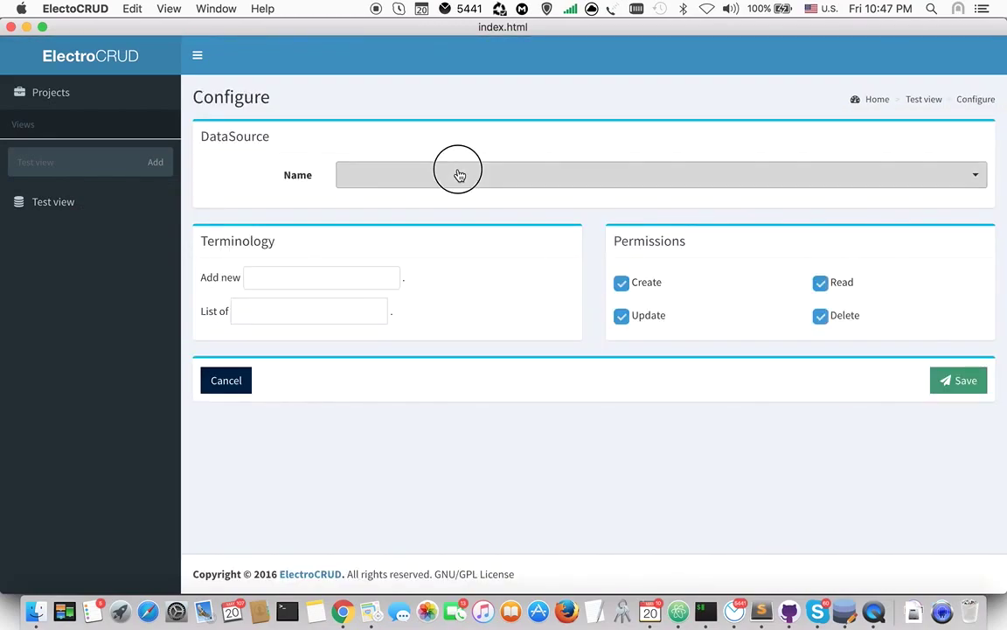
pyautogui.scroll(-2, 452, 227)
pyautogui.scroll(2, 452, 227)
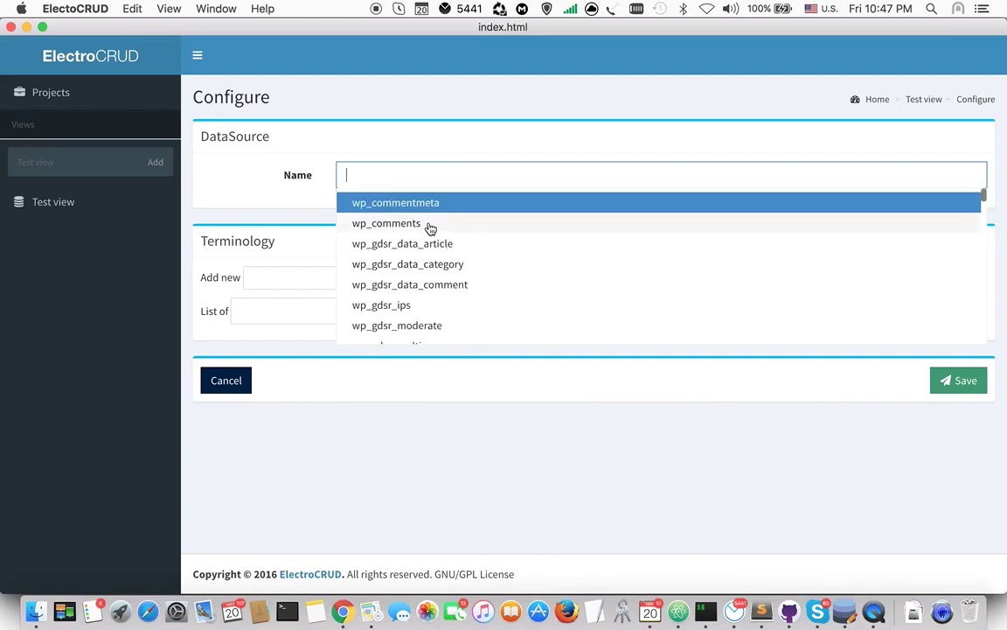
pyautogui.click(428, 223)
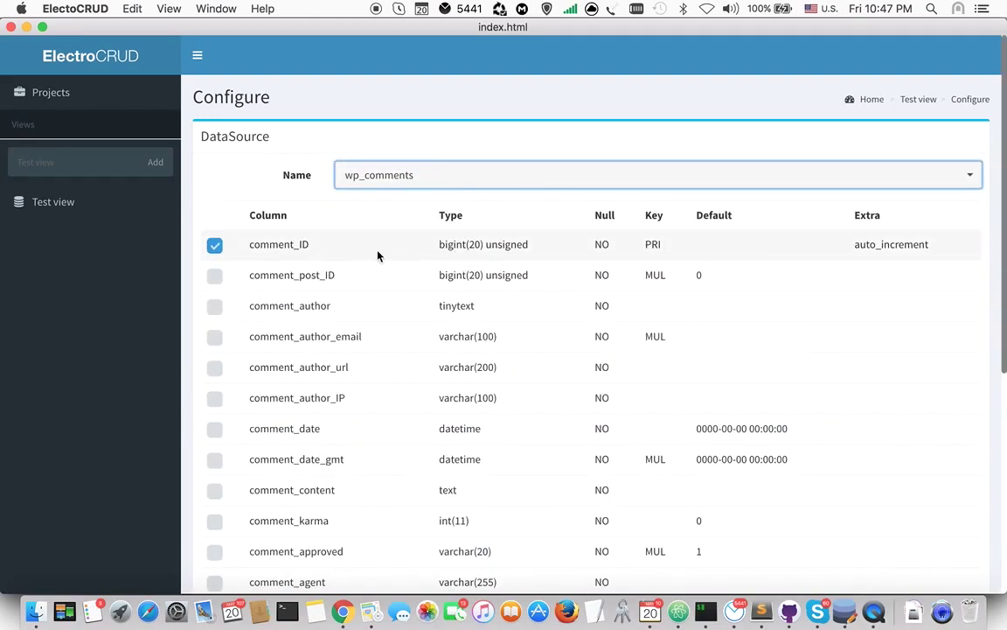
# Include the columns comment_post_ID, comment_author, comment_type and user_id in the view.
pyautogui.scroll(-2, 377, 255)
pyautogui.click(218, 226)
pyautogui.click(219, 259)
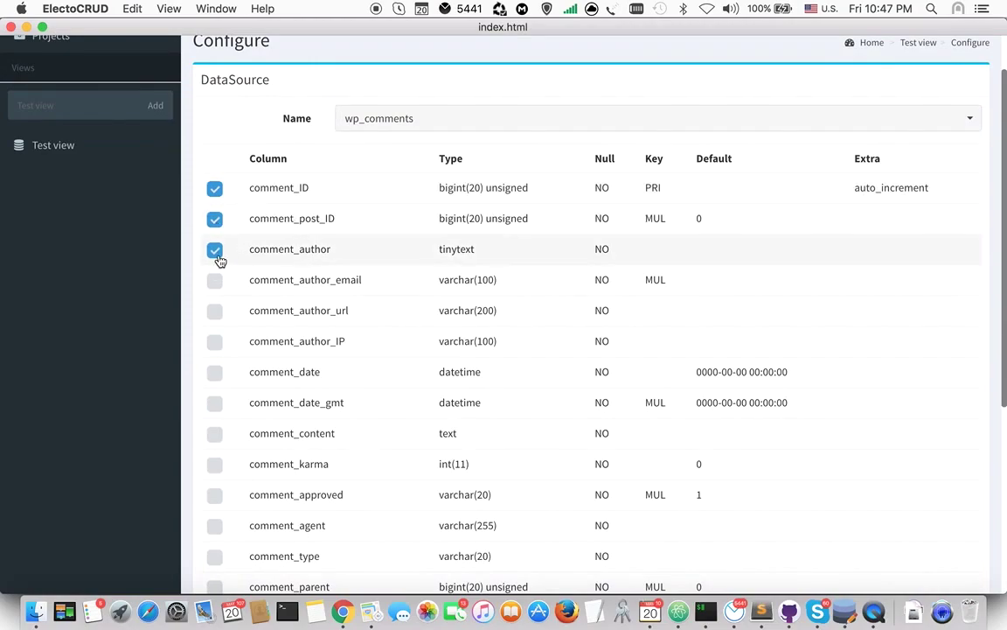
pyautogui.scroll(-3, 223, 434)
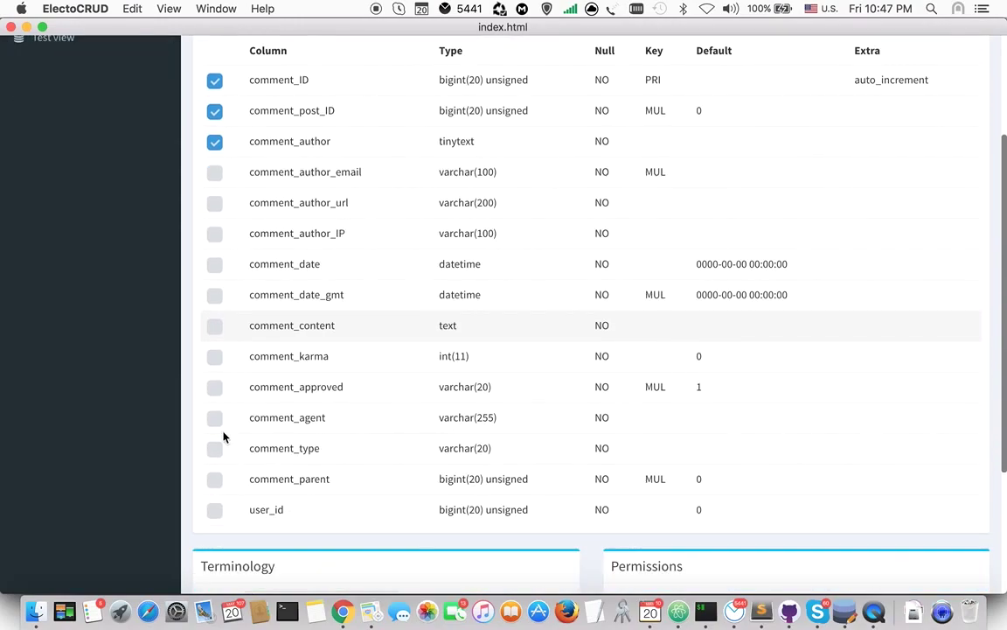
pyautogui.scroll(-1, 223, 437)
pyautogui.click(216, 433)
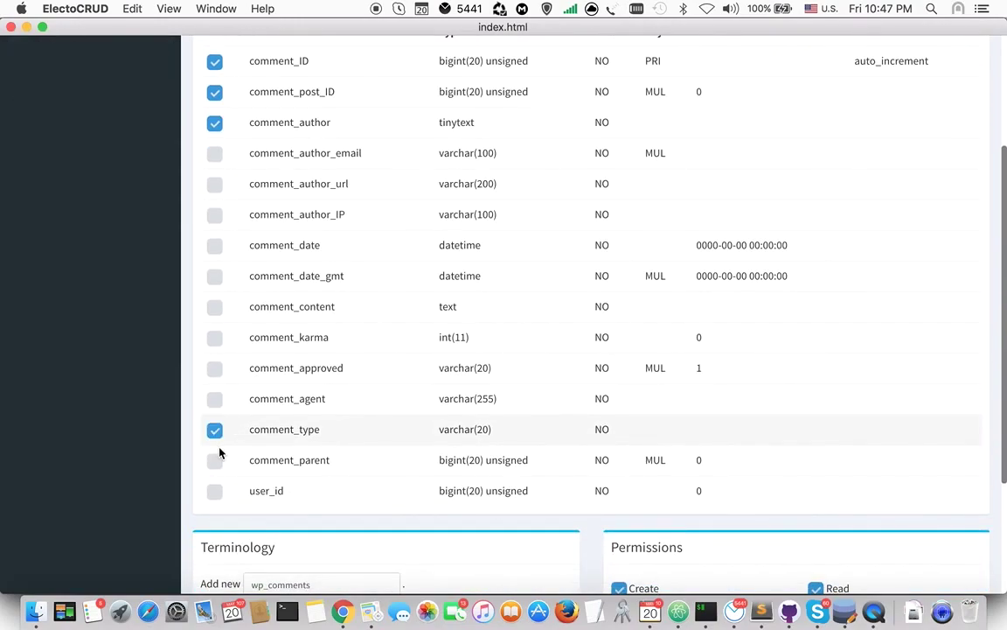
pyautogui.click(216, 500)
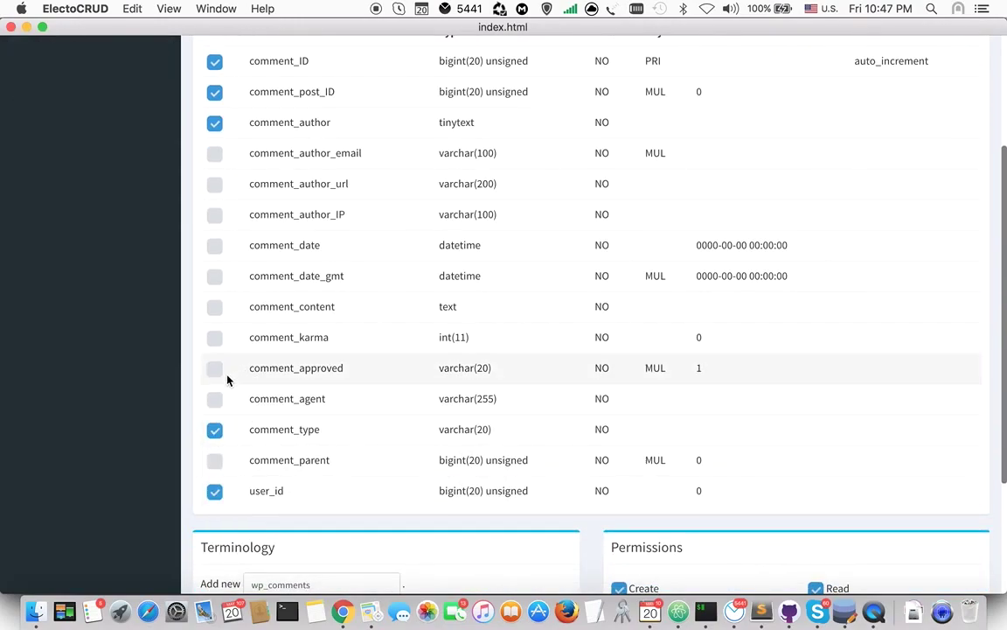
# Set the view's terminology to Comment for new entries and Comments for the list, and save the configuration.
pyautogui.scroll(-3, 254, 395)
pyautogui.doubleClick(302, 403)
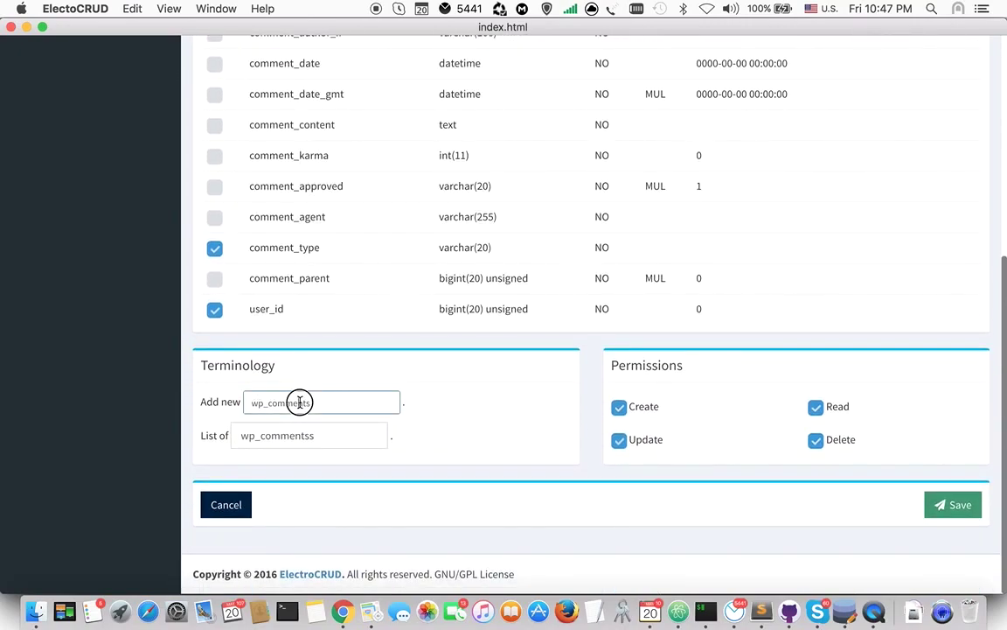
pyautogui.write('c')
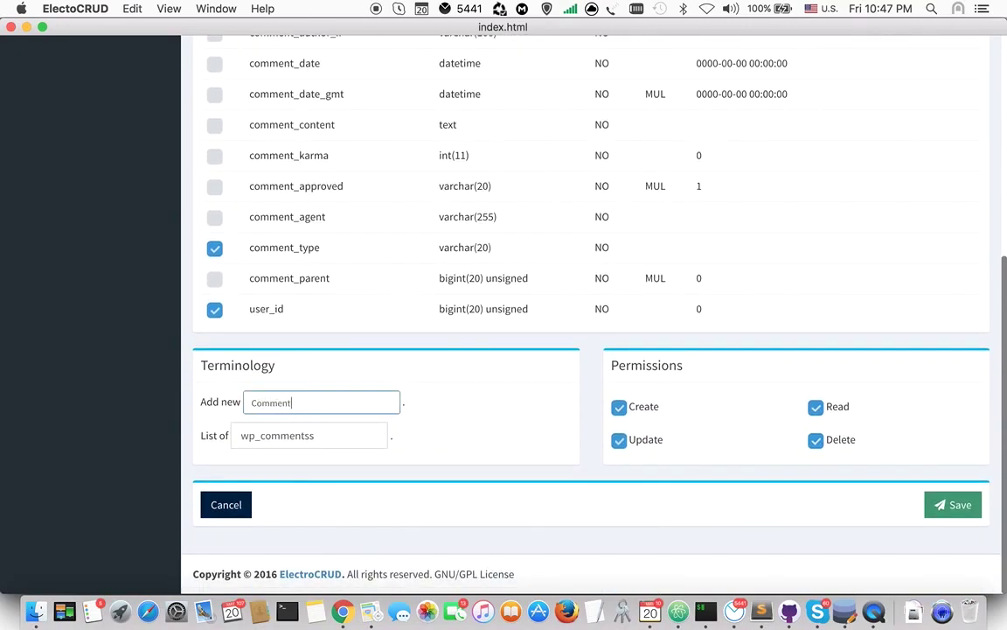
pyautogui.press('Tab')
pyautogui.write('Co')
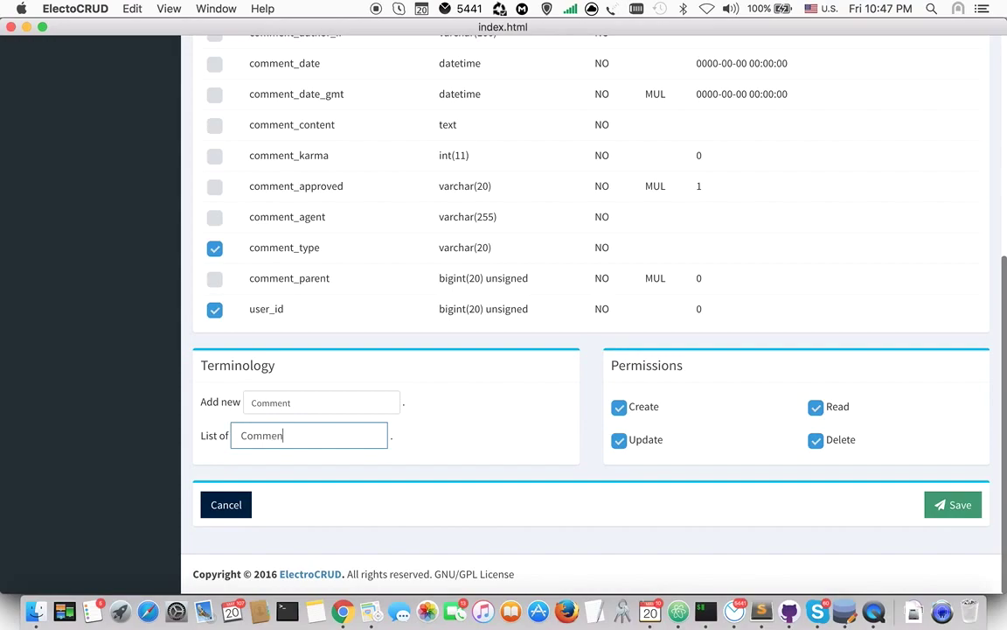
pyautogui.click(955, 505)
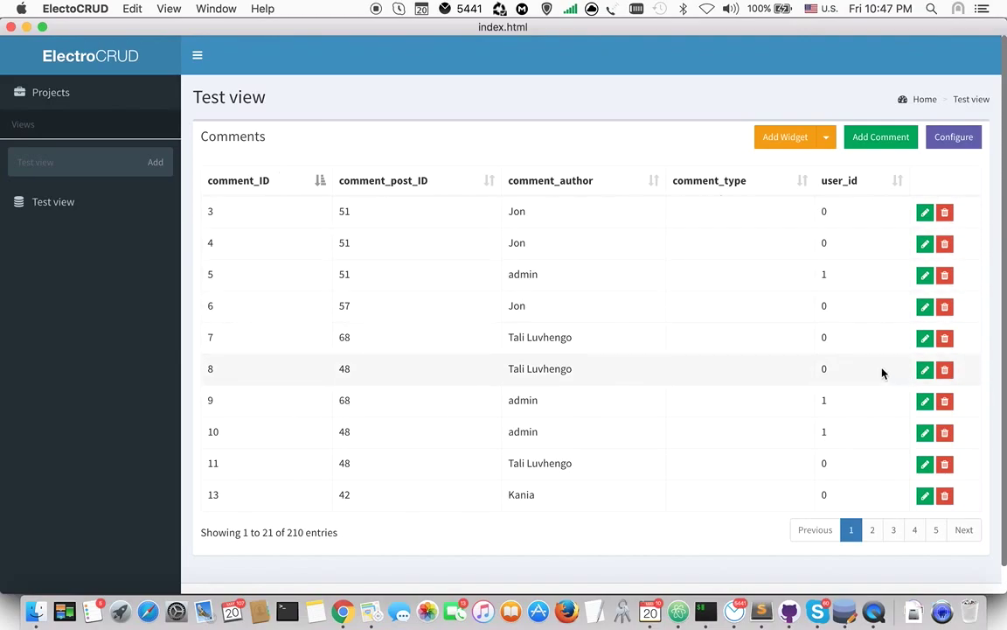
# Sort the comments by comment_ID in descending order and return them to ascending order.
pyautogui.click(251, 182)
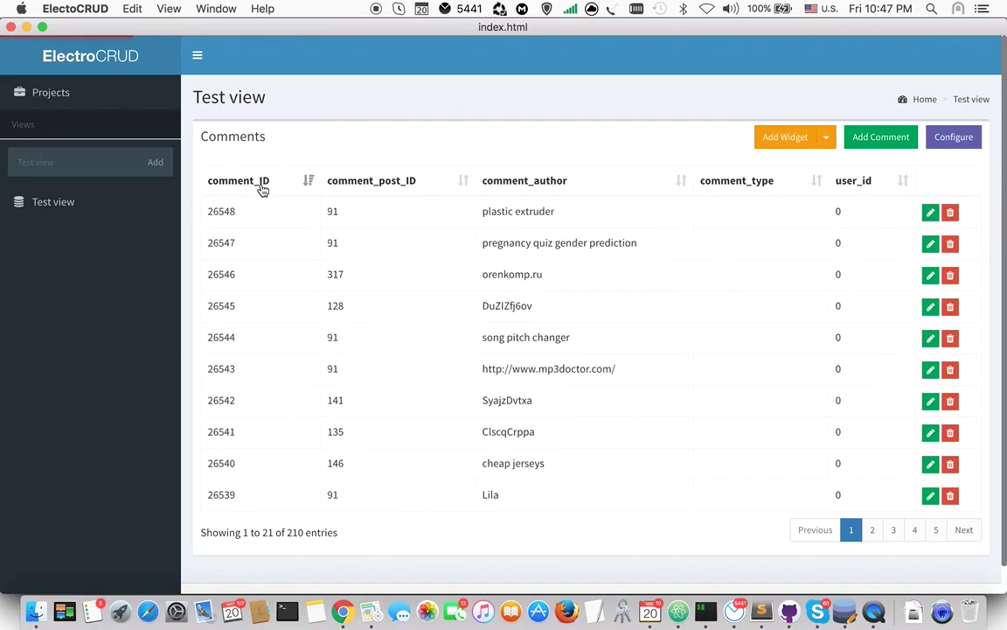
pyautogui.click(259, 185)
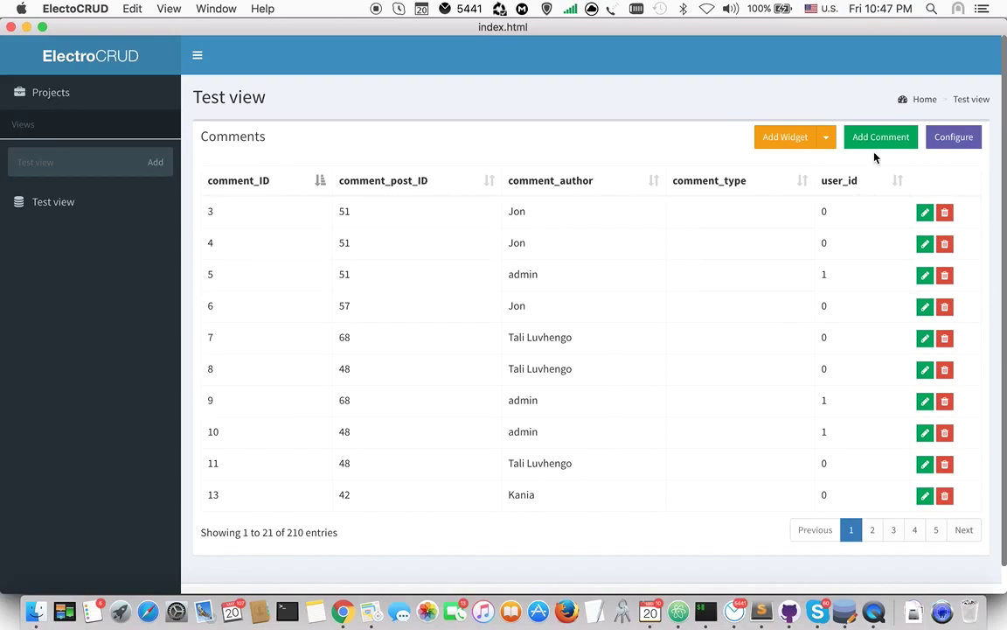
# Examine the update form of the first comment in the list and leave it without saving.
pyautogui.click(925, 214)
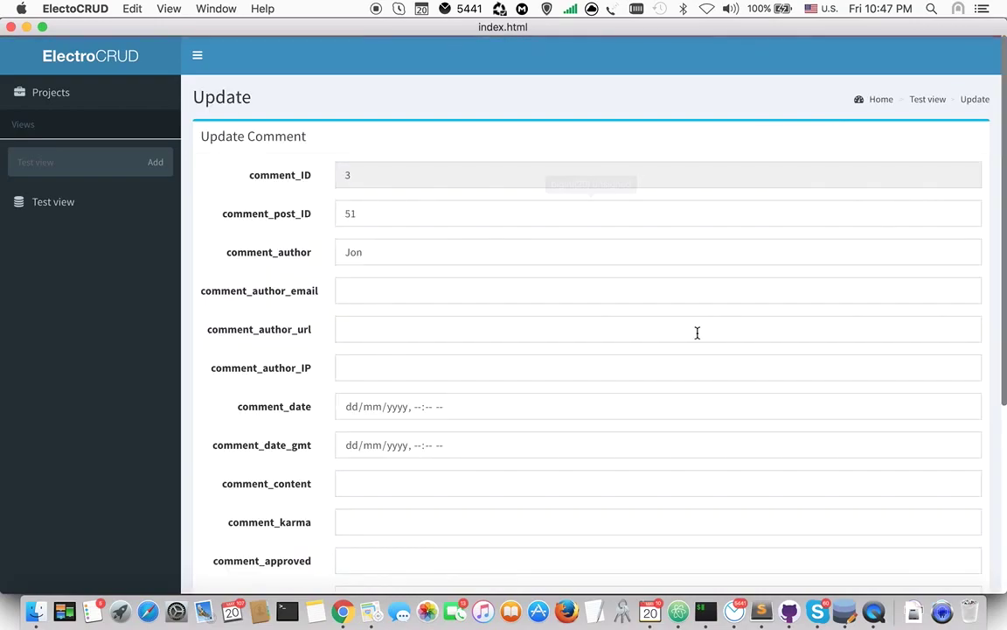
pyautogui.scroll(-5, 697, 332)
pyautogui.click(229, 505)
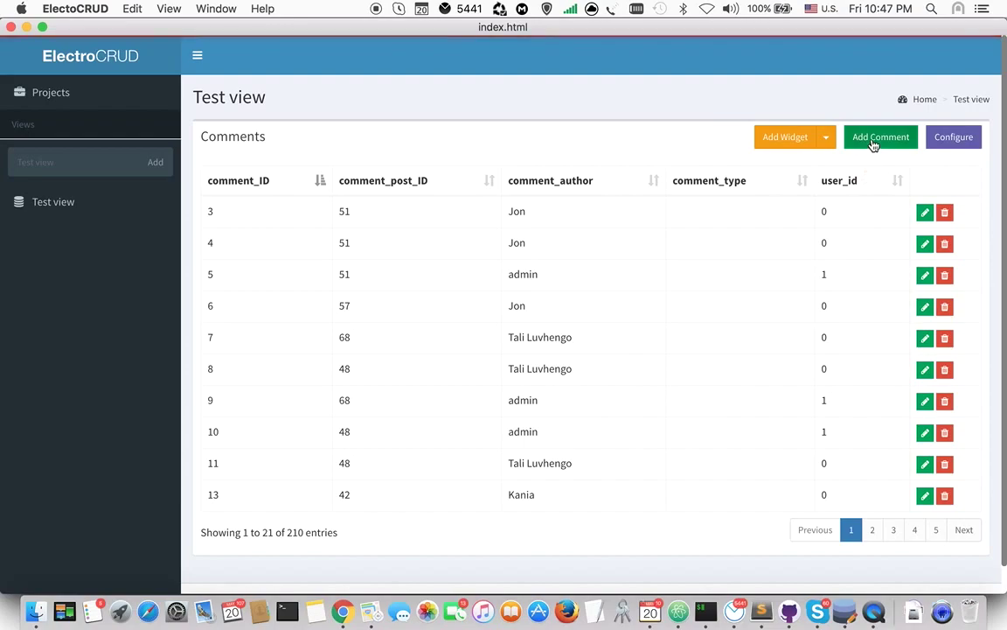
# Look through the fields of the Create Comment form and cancel it.
pyautogui.click(874, 140)
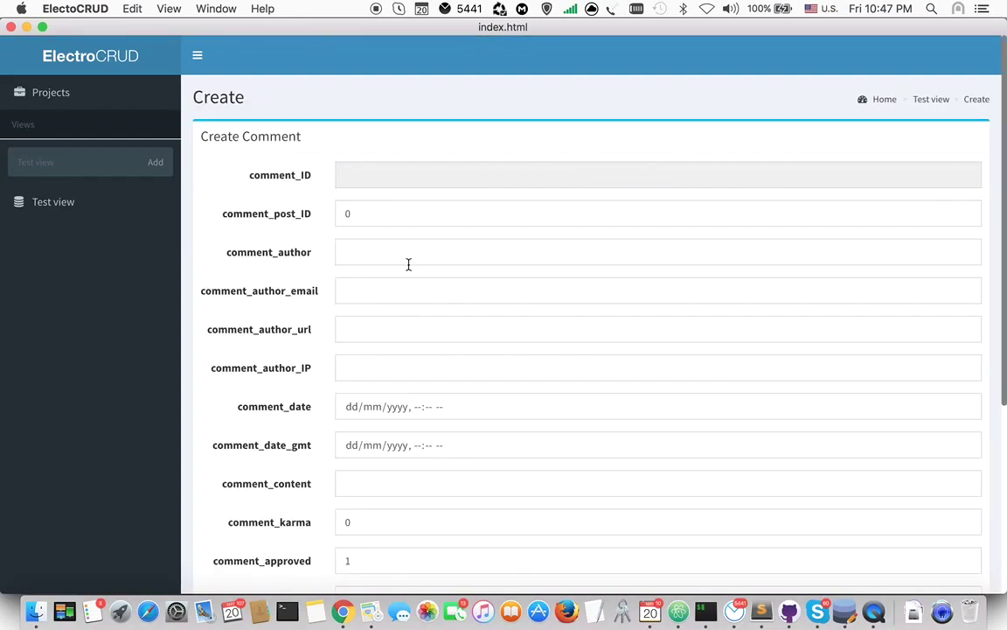
pyautogui.scroll(-5, 408, 264)
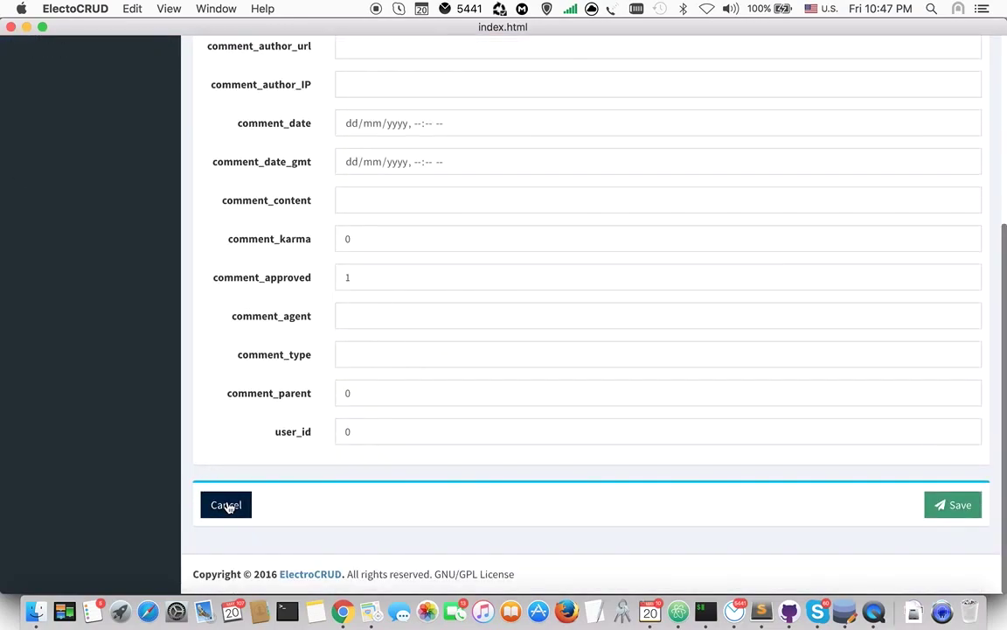
pyautogui.scroll(5, 225, 505)
pyautogui.scroll(-5, 226, 505)
pyautogui.click(226, 531)
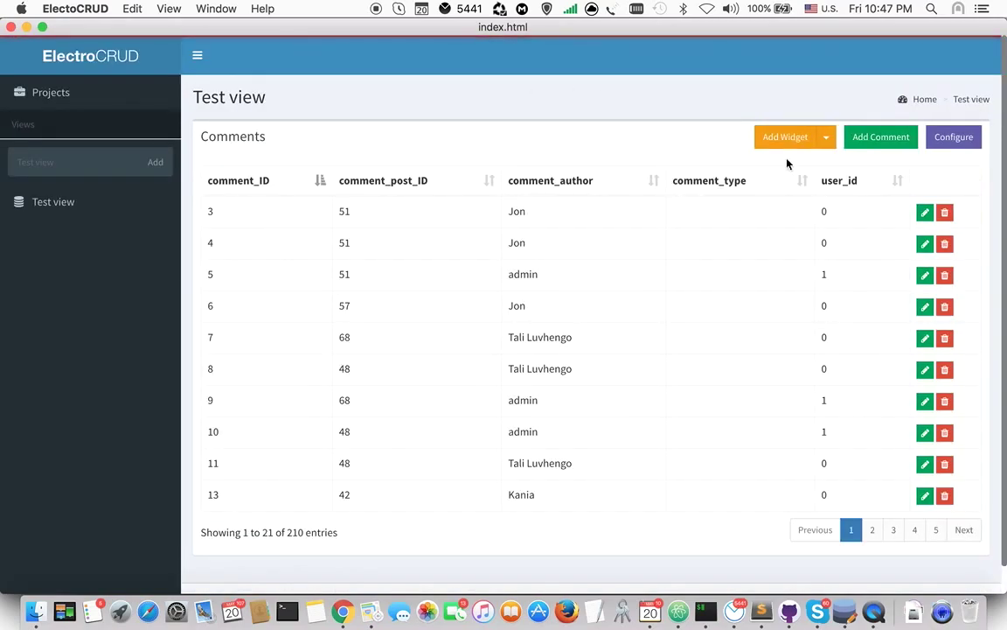
# Add a Counter widget to the view with a COUNT query on comment_ID from wp_comments.
pyautogui.click(826, 137)
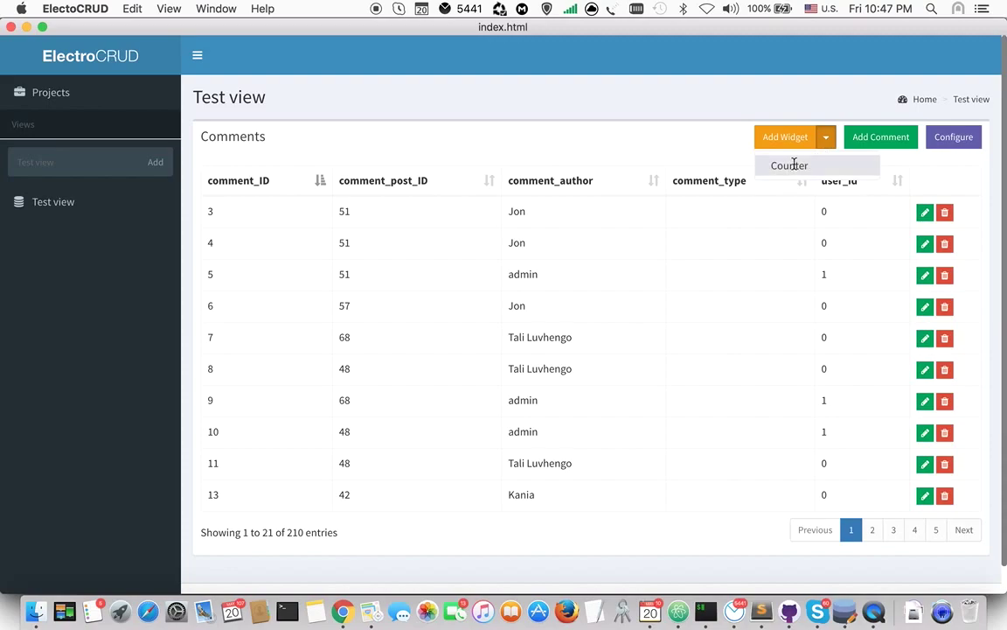
pyautogui.click(792, 165)
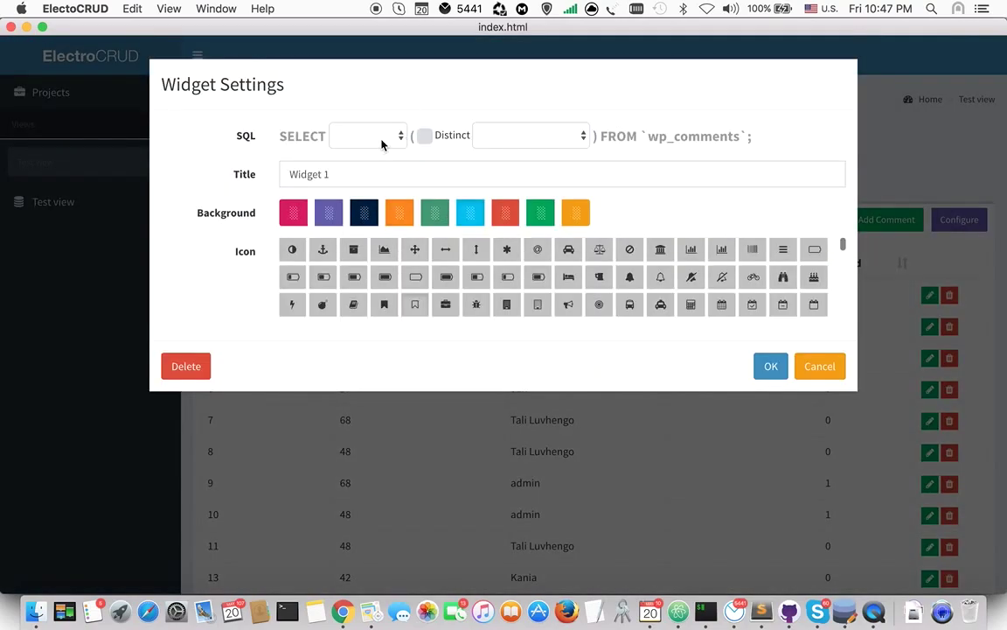
pyautogui.click(381, 144)
pyautogui.click(385, 148)
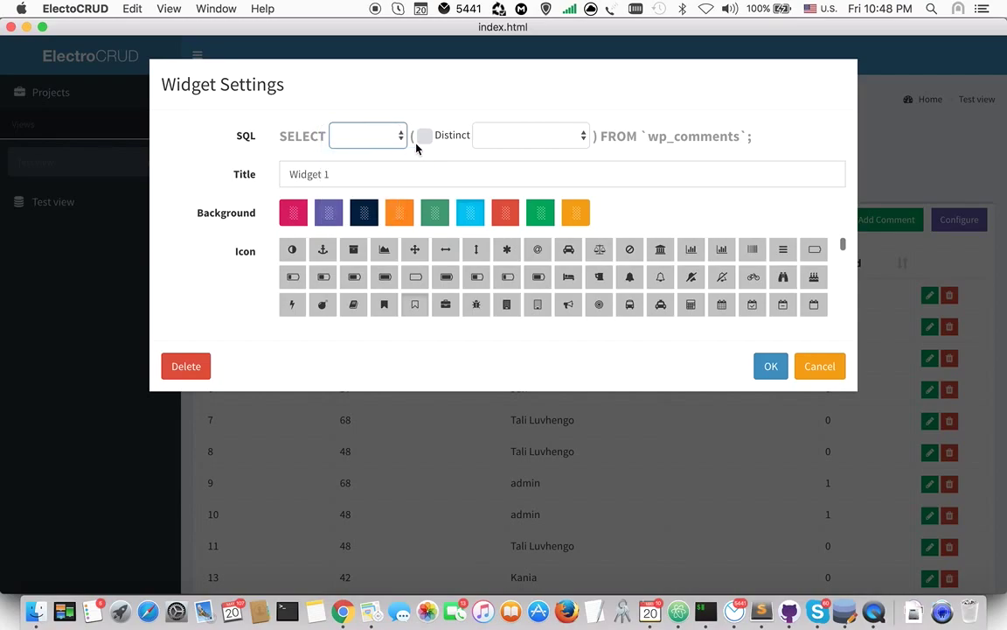
pyautogui.click(514, 135)
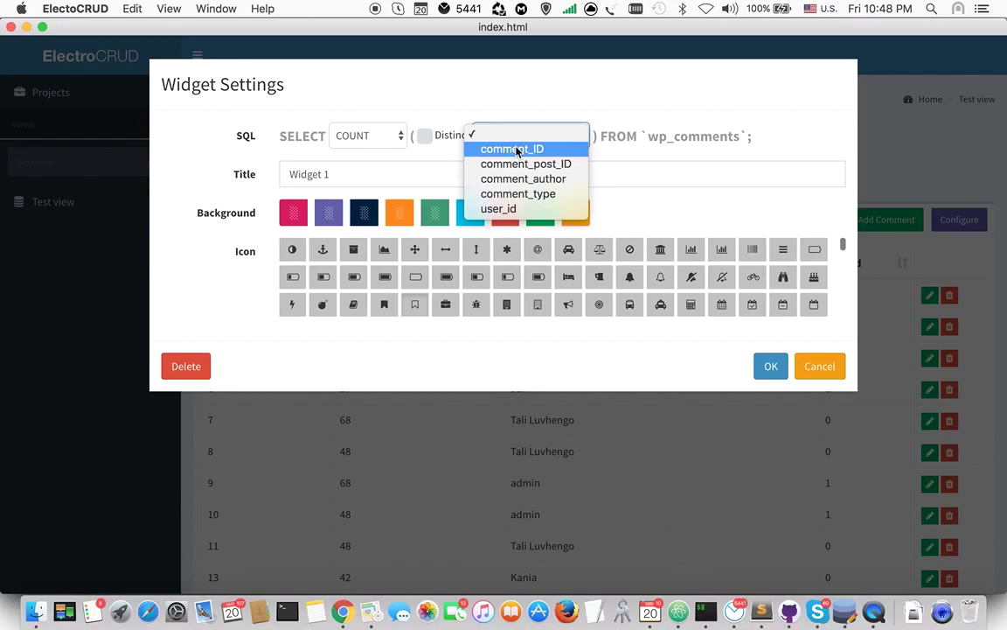
pyautogui.click(516, 150)
# Title the widget Comments, give it the pink background and the area chart icon, and apply the settings.
pyautogui.tripleClick(432, 175)
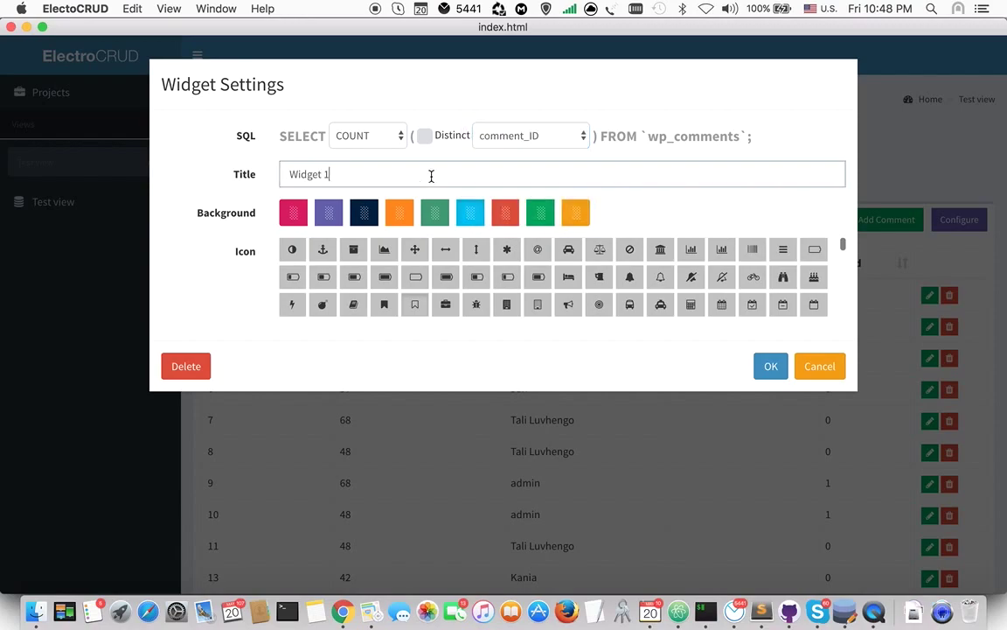
pyautogui.write('Comments')
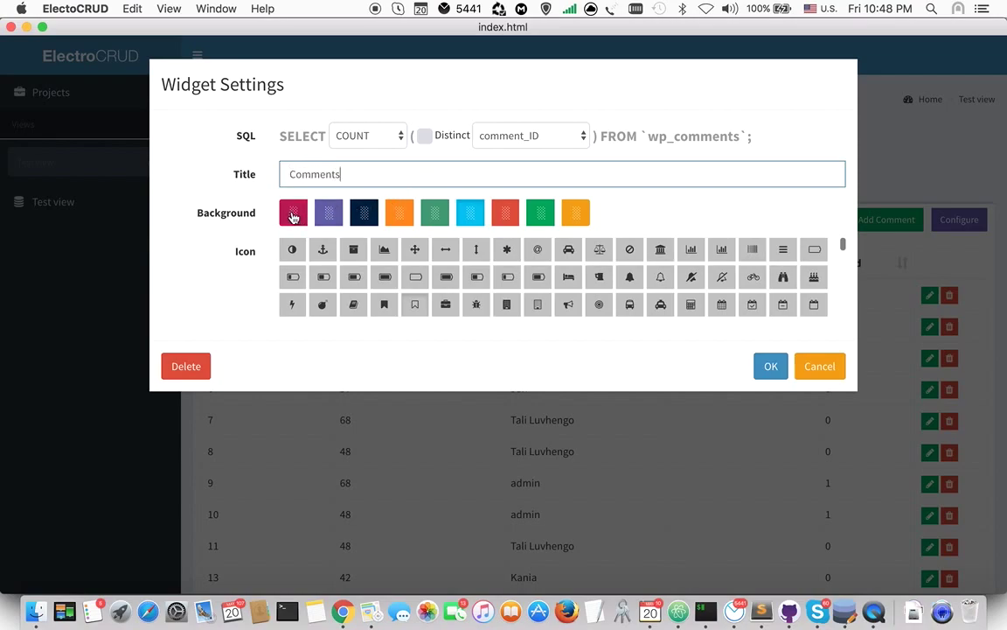
pyautogui.click(293, 213)
pyautogui.click(384, 250)
pyautogui.click(770, 367)
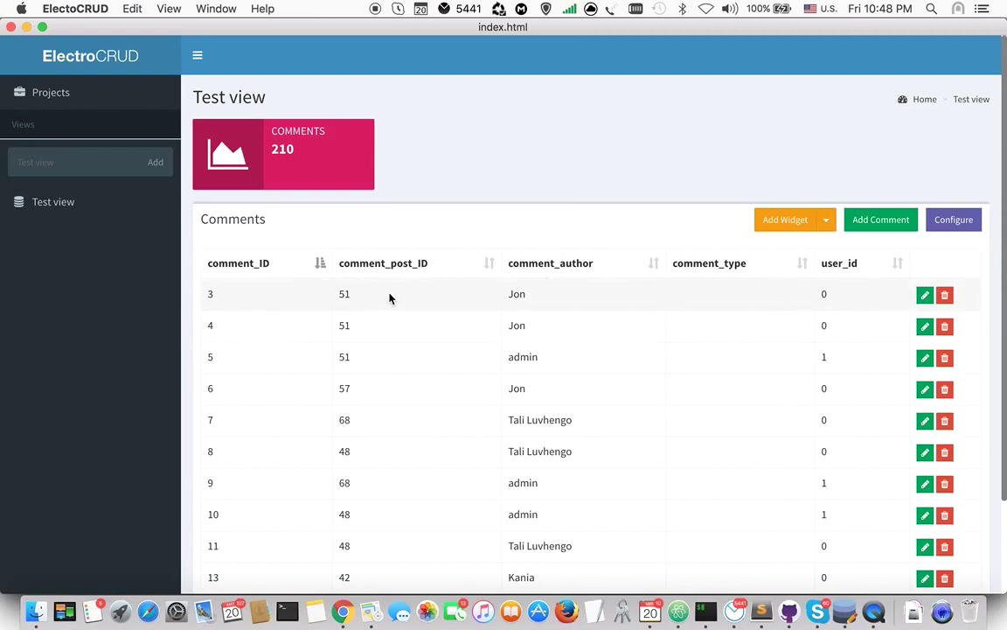
# Add a second Counter widget that runs a distinct COUNT on user_id from wp_comments.
pyautogui.click(826, 222)
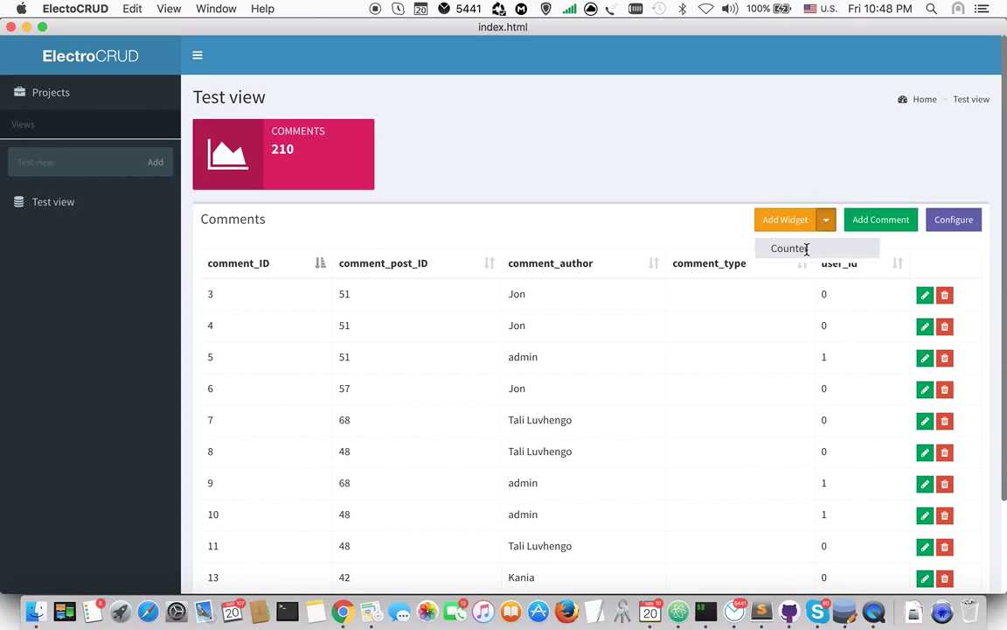
pyautogui.click(807, 252)
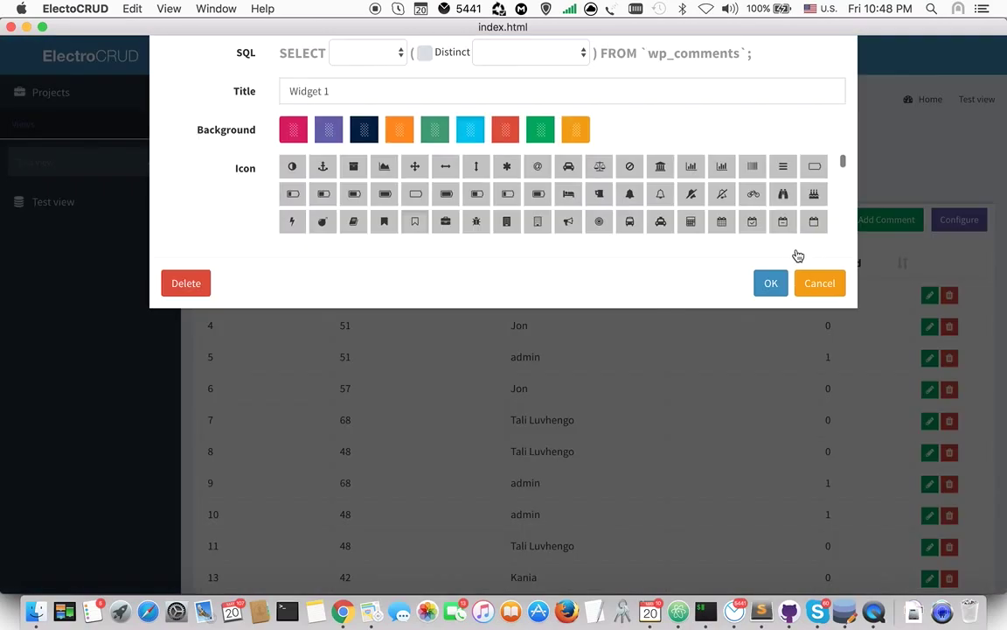
pyautogui.click(388, 137)
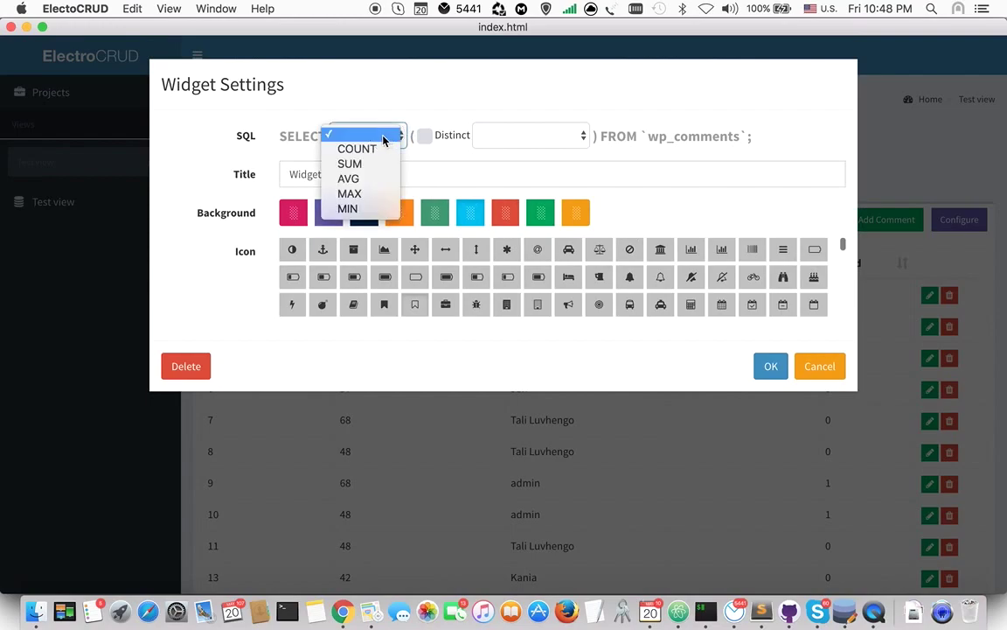
pyautogui.click(379, 152)
pyautogui.click(425, 137)
pyautogui.click(535, 137)
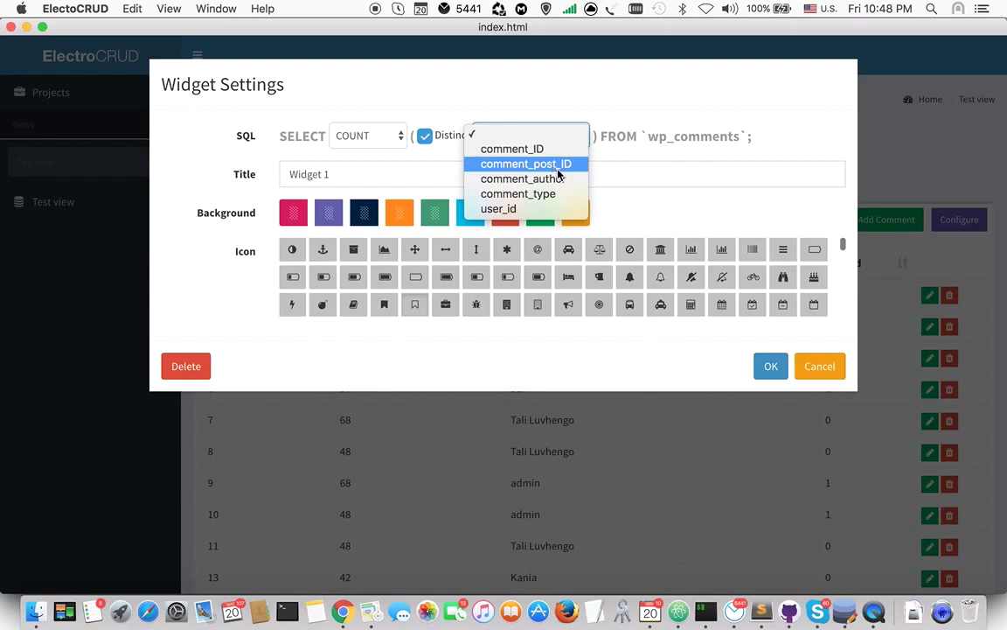
pyautogui.click(537, 211)
# Title the widget Dist. users, give it the database icon and the purple background, and apply the settings.
pyautogui.click(468, 174)
pyautogui.tripleClick(468, 174)
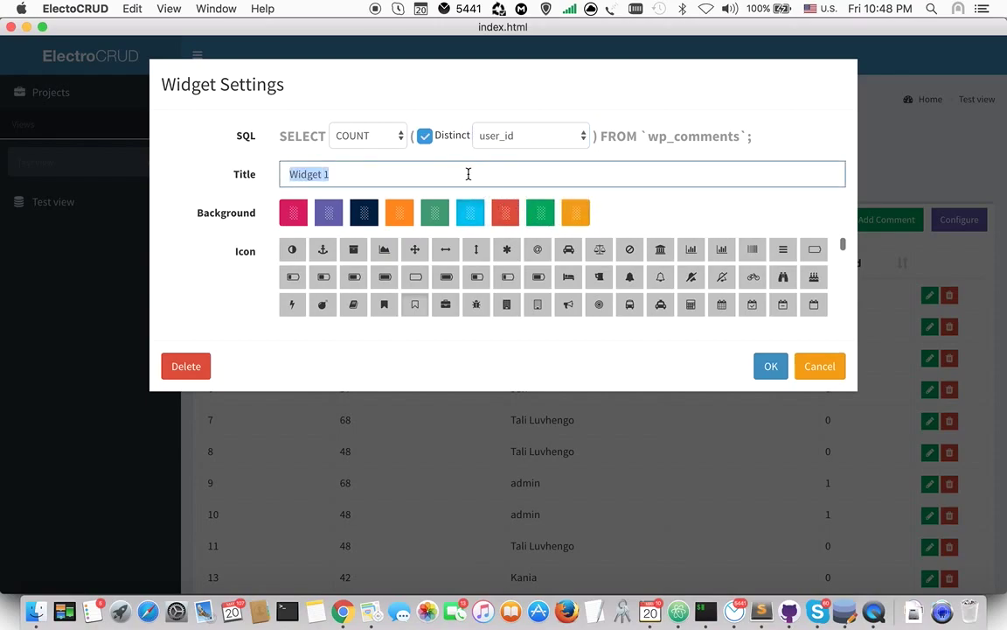
pyautogui.write('Dist. users')
pyautogui.scroll(-2, 568, 286)
pyautogui.scroll(-3, 568, 285)
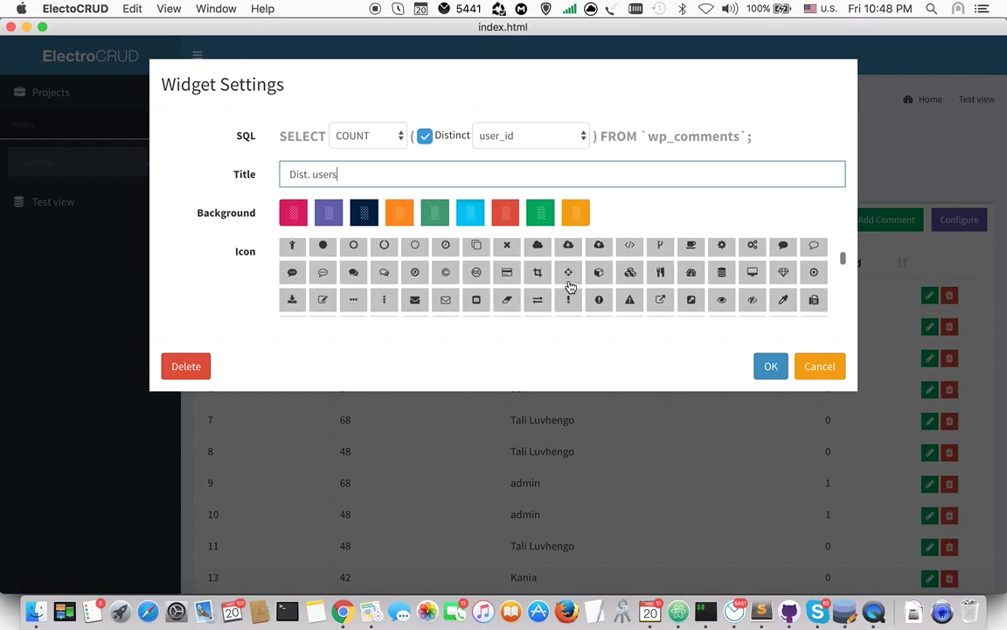
pyautogui.scroll(-1, 570, 287)
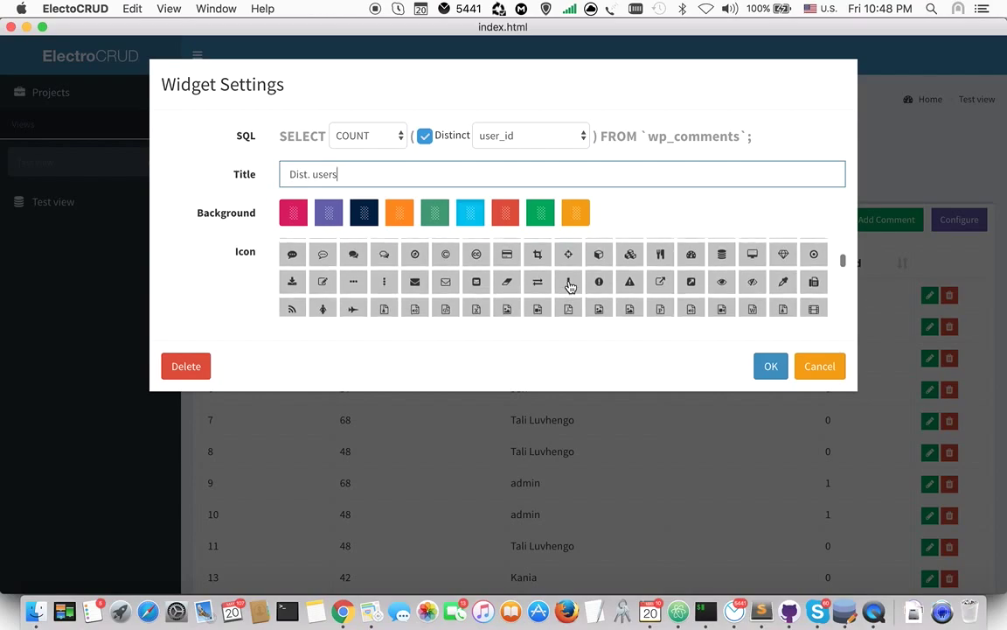
pyautogui.click(721, 259)
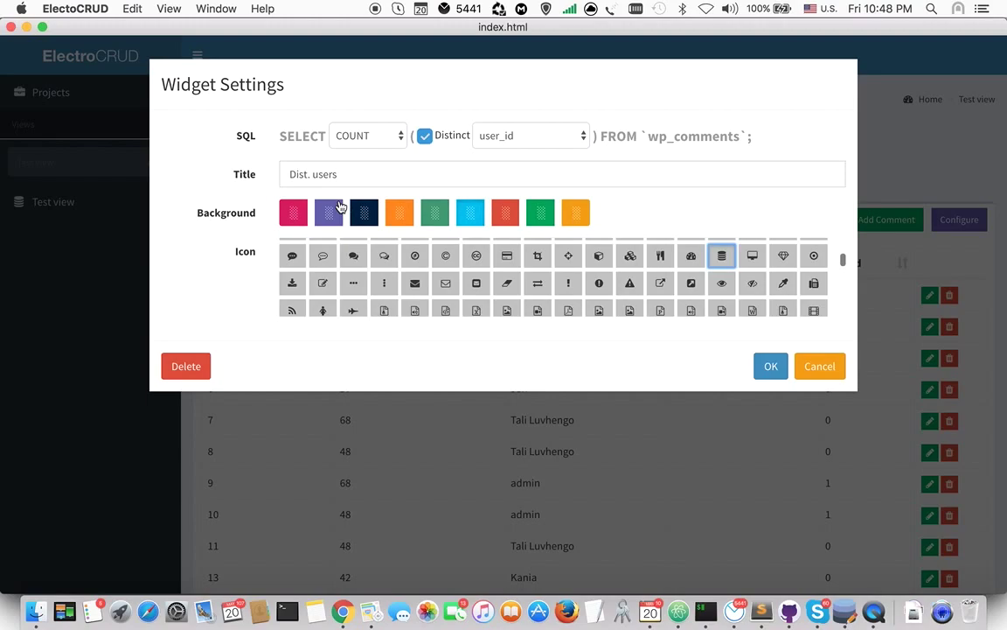
pyautogui.click(335, 219)
pyautogui.click(771, 366)
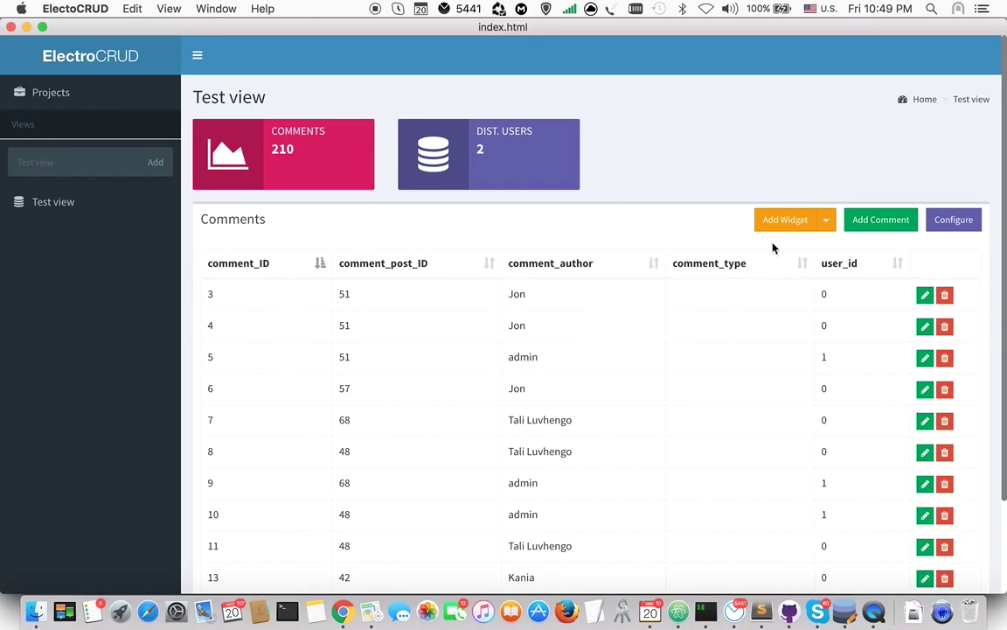
# Add a third Counter widget with a SUM query on comment_ID from wp_comments.
pyautogui.click(826, 221)
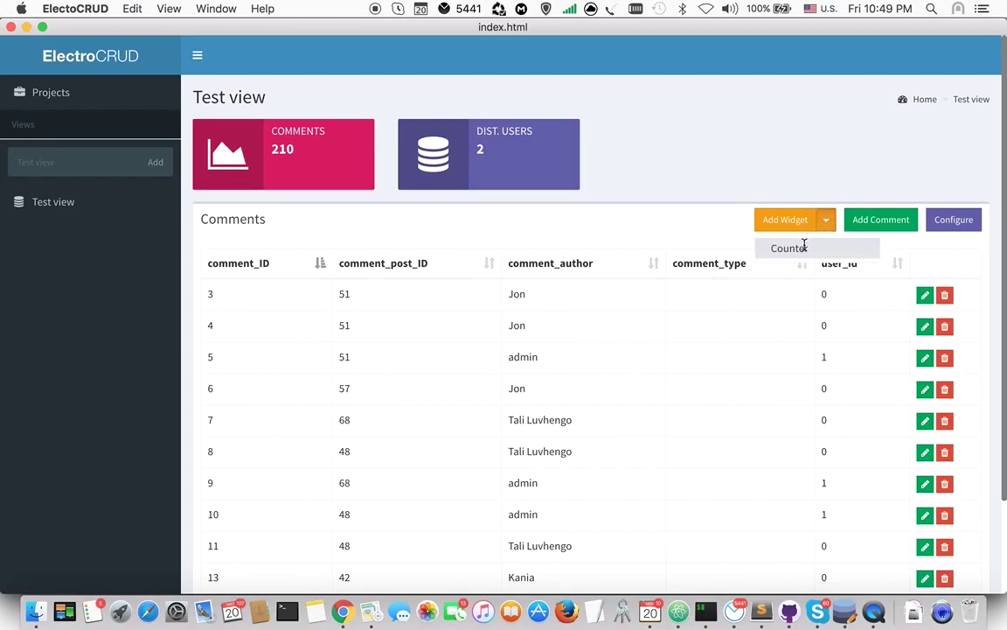
pyautogui.click(789, 249)
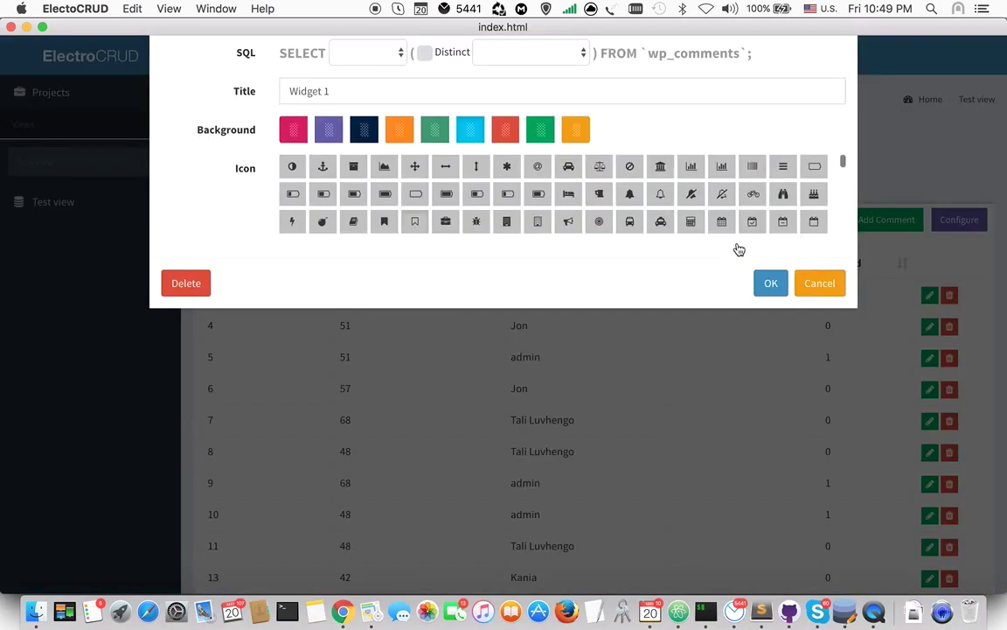
pyautogui.click(367, 145)
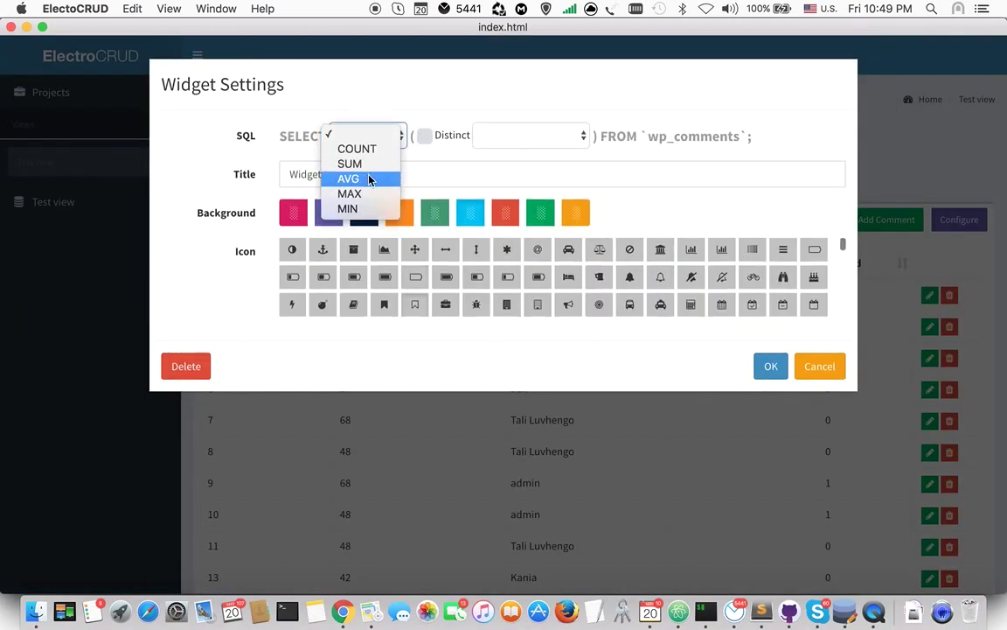
pyautogui.click(453, 151)
pyautogui.click(515, 137)
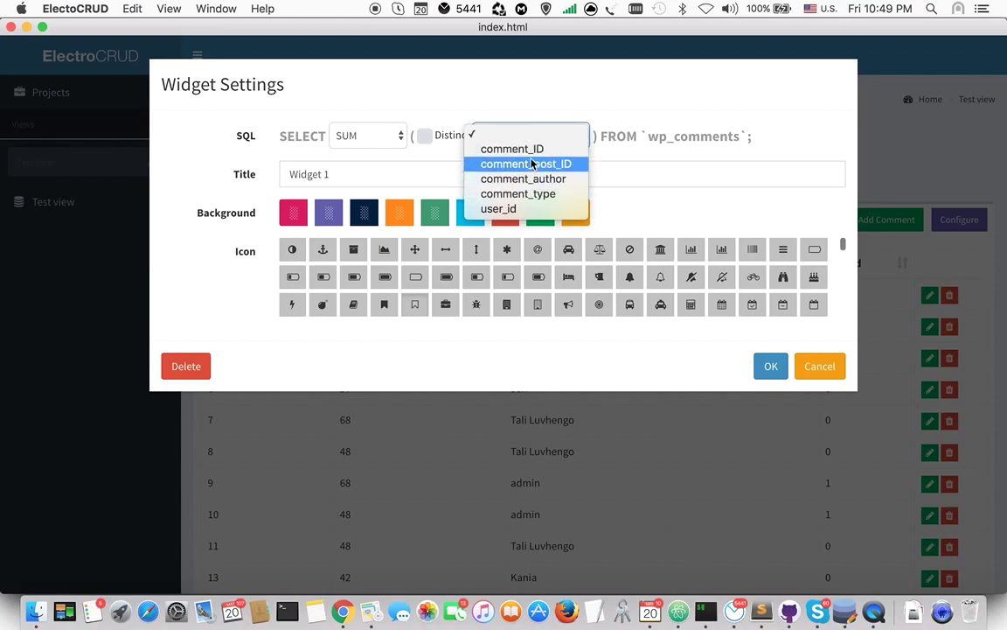
pyautogui.click(528, 150)
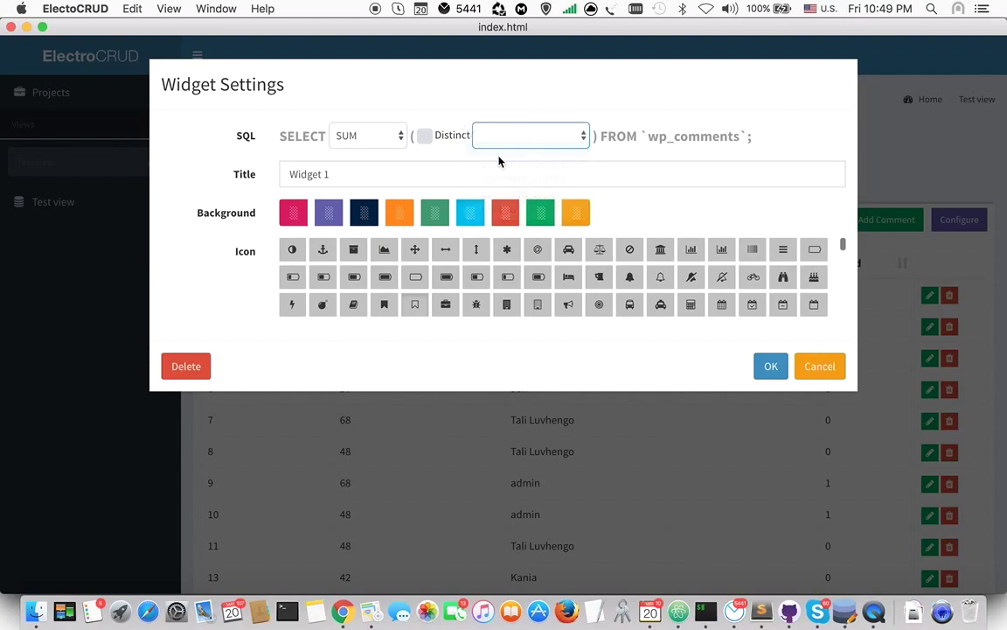
# Title the widget Sum Ids, give it the orange background and the bomb icon, and apply the settings.
pyautogui.tripleClick(402, 174)
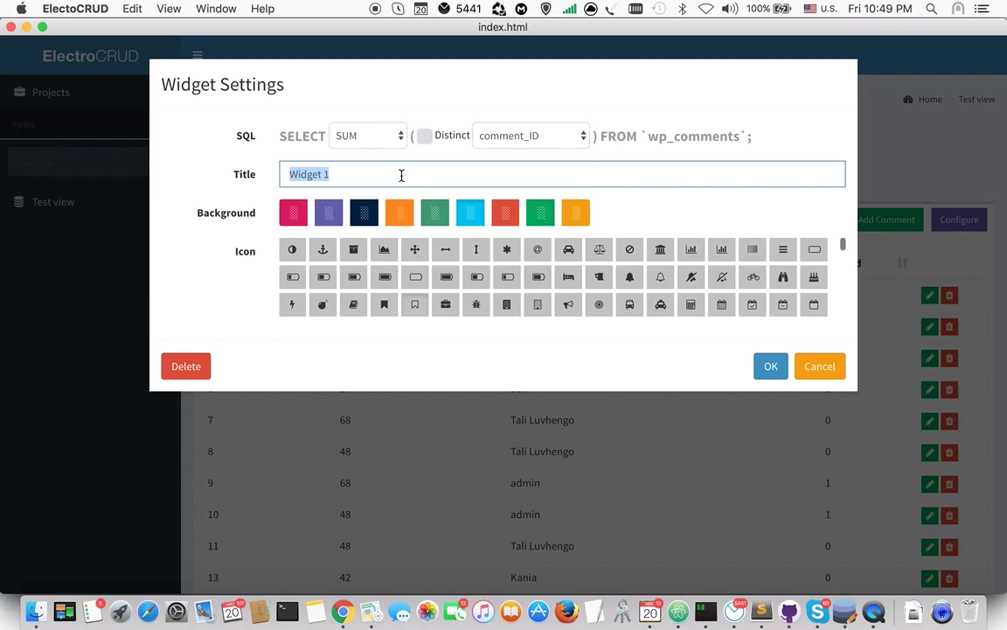
pyautogui.write('Sum Ids')
pyautogui.click(399, 213)
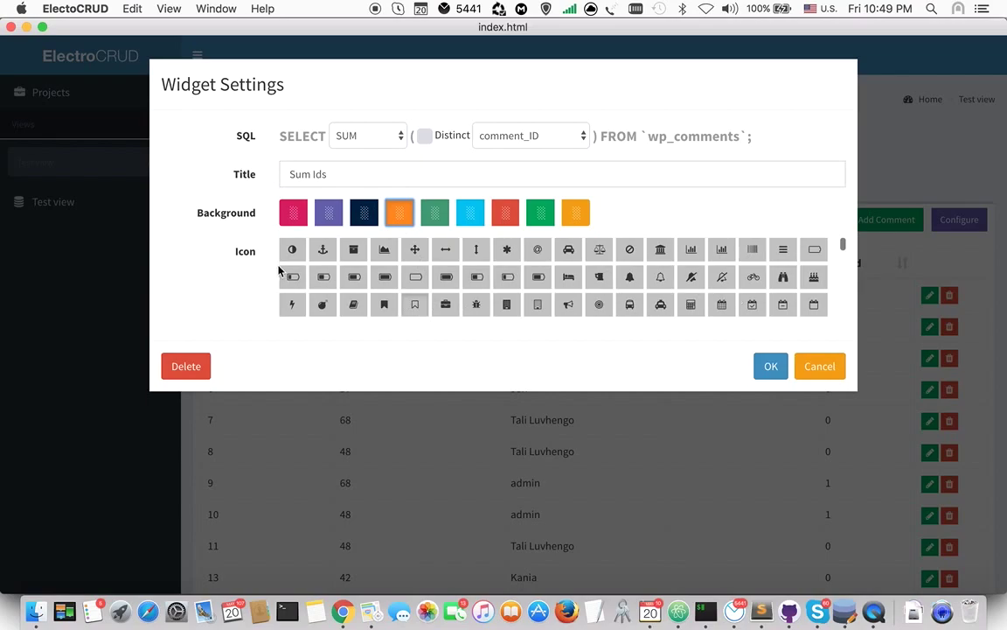
pyautogui.click(323, 305)
pyautogui.click(773, 367)
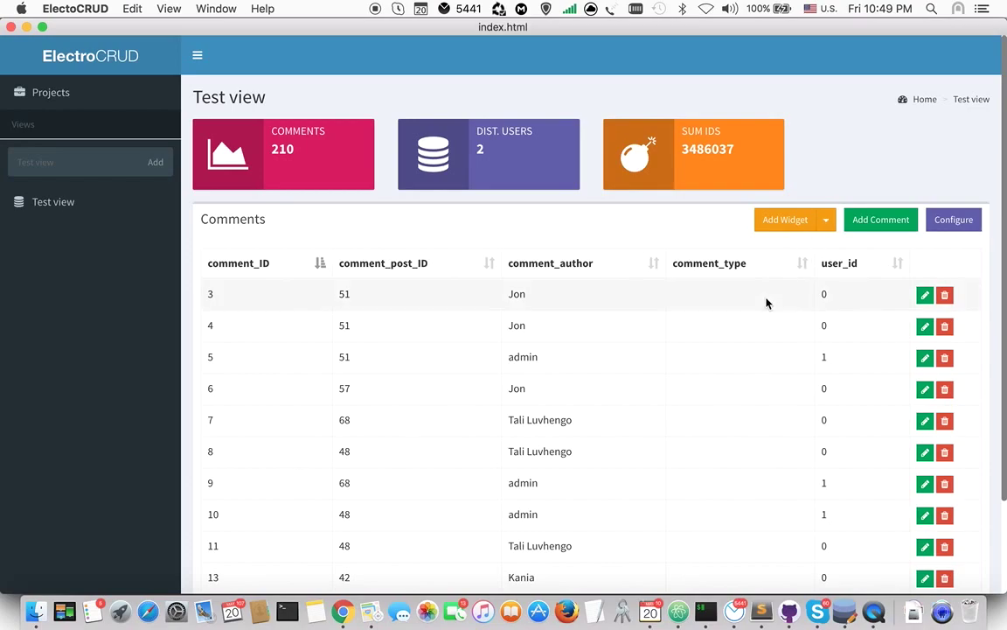
pyautogui.scroll(-3, 767, 302)
pyautogui.scroll(3, 767, 302)
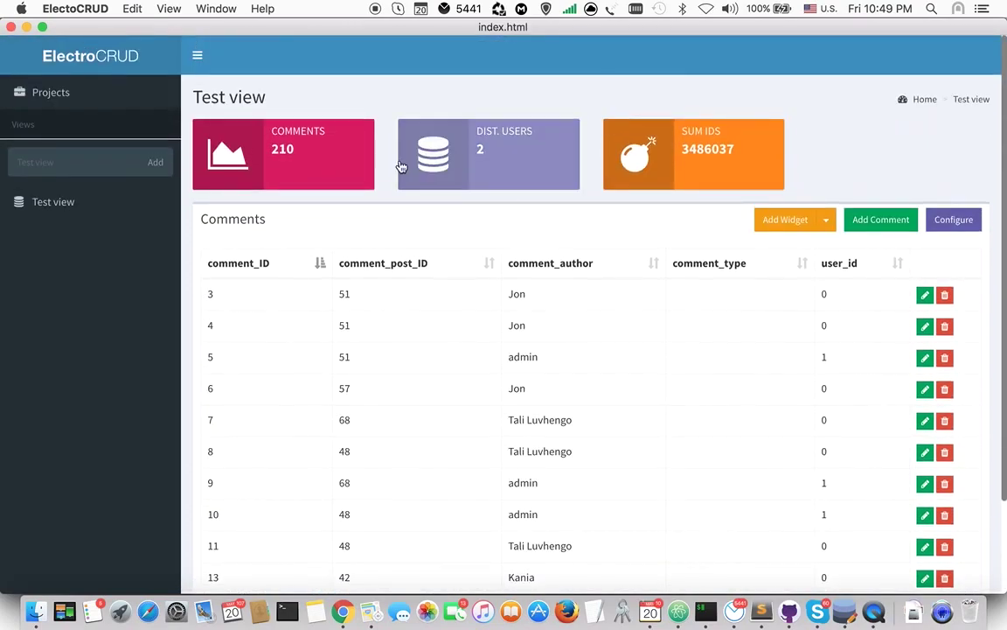